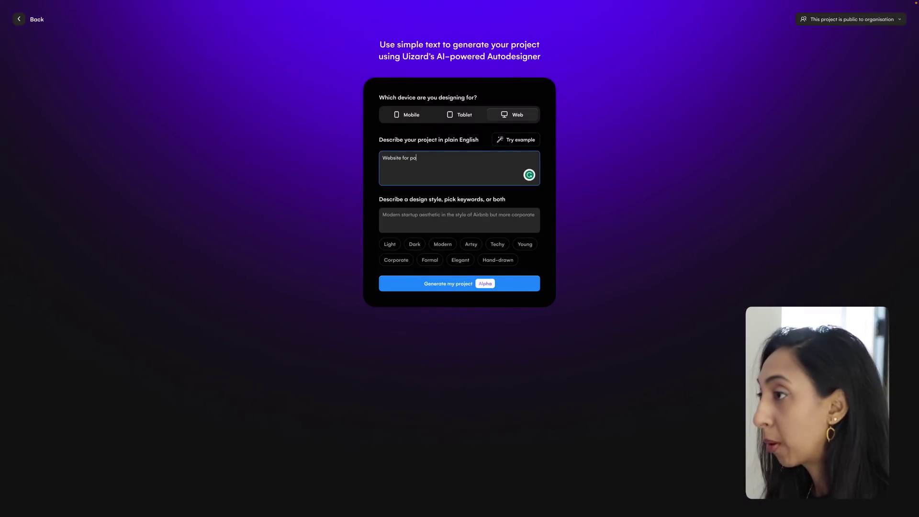
Step: Continue the Autodesigner project description with 'caster to show their latest'
type("caster to s")
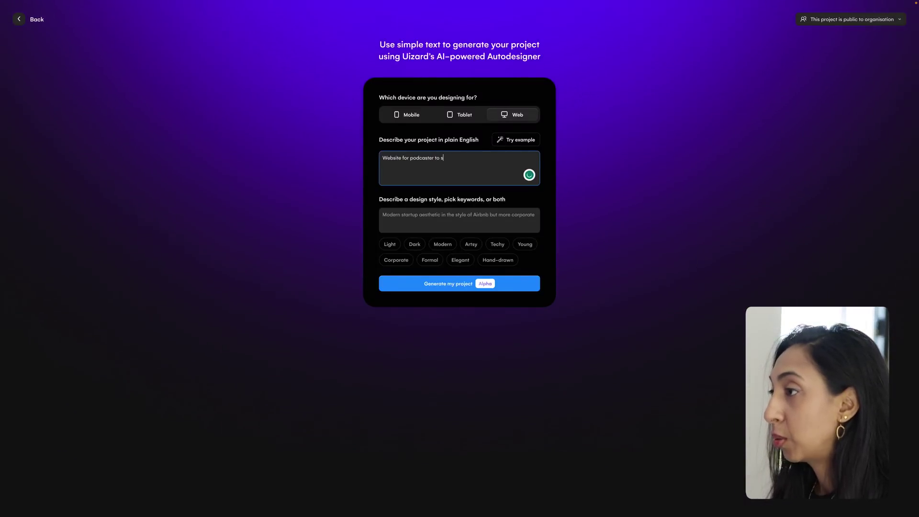
type("how their latest")
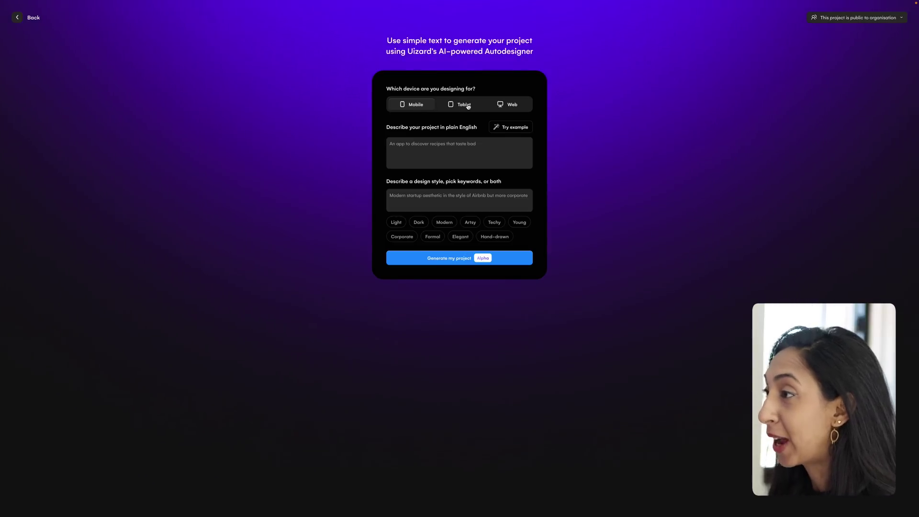
left_click(477, 161)
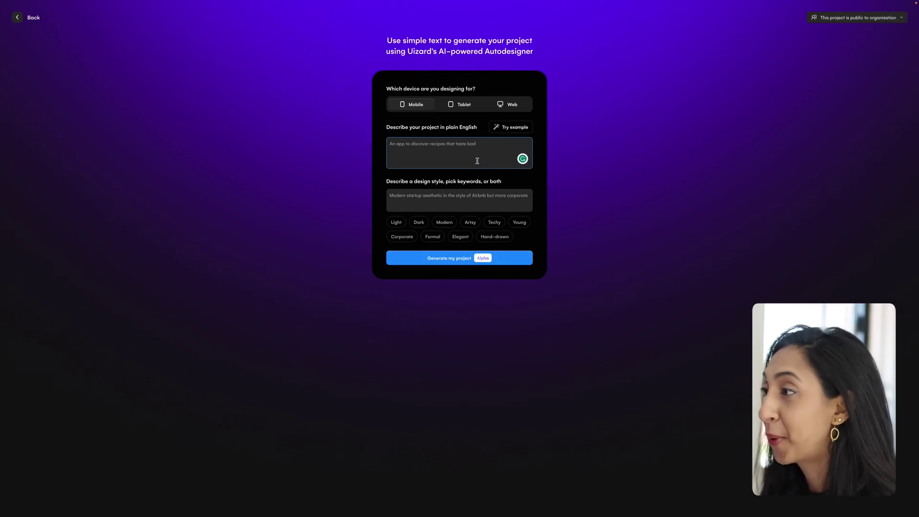
left_click(472, 200)
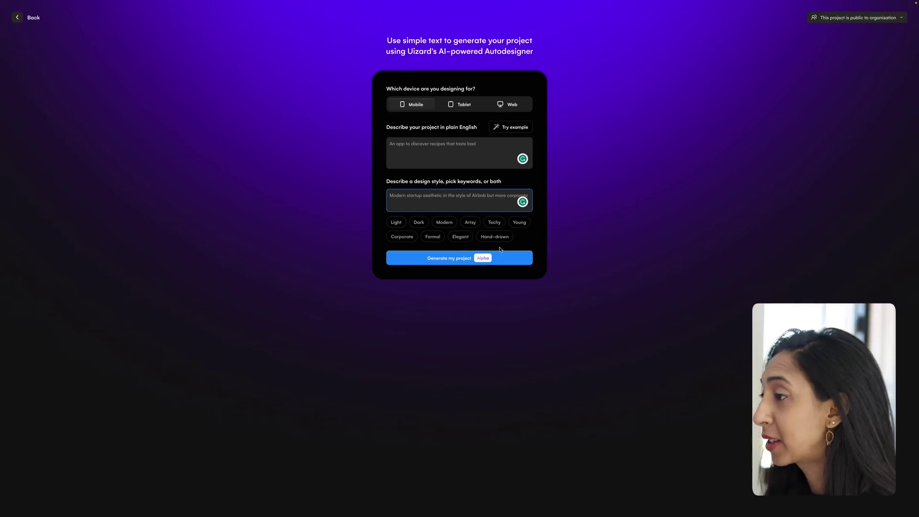
left_click(470, 146)
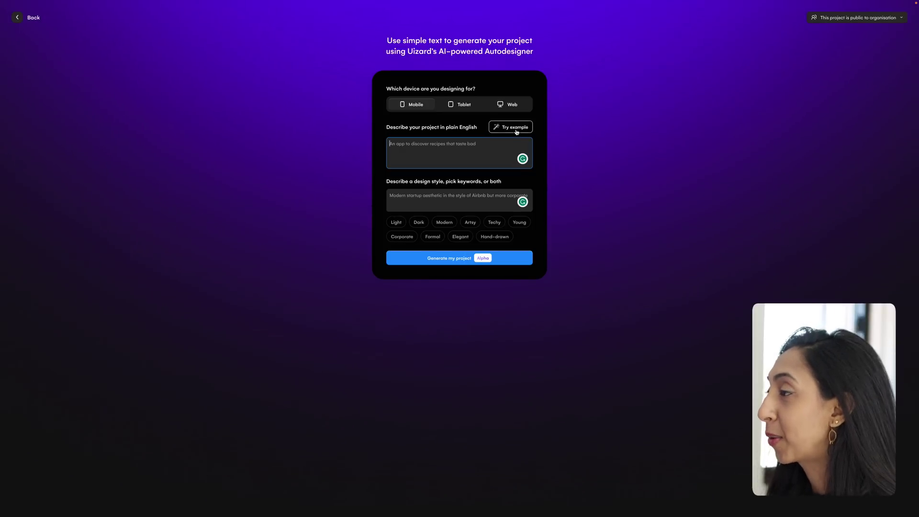
Step: Fill the form with the sample developer food-delivery idea in Cyber techy style and generate it
left_click(517, 130)
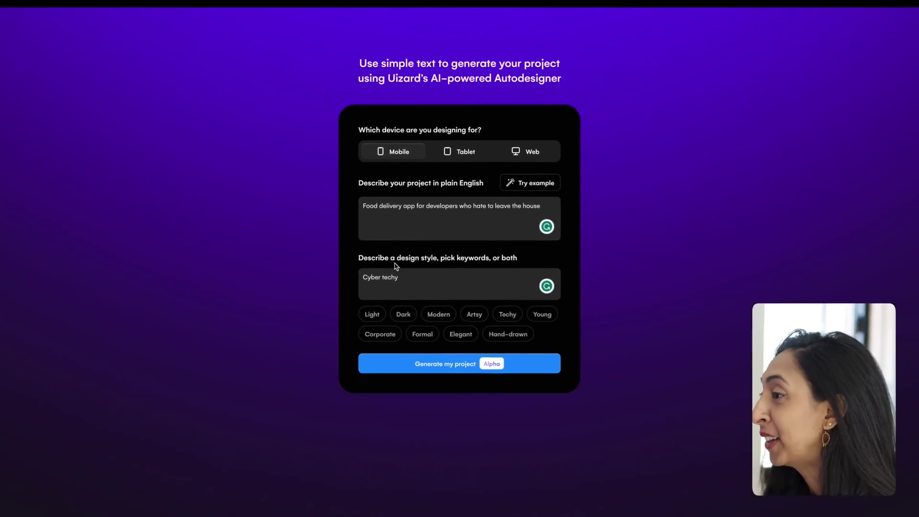
left_click(430, 279)
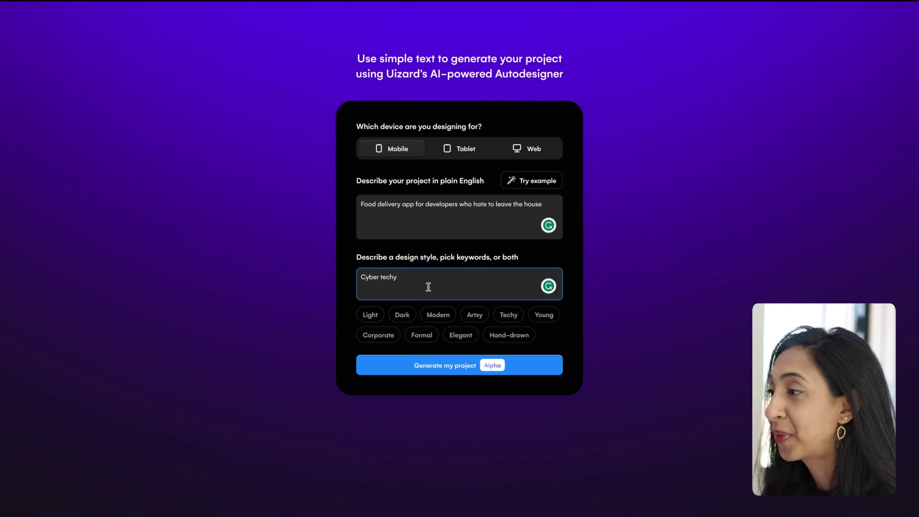
left_click(541, 366)
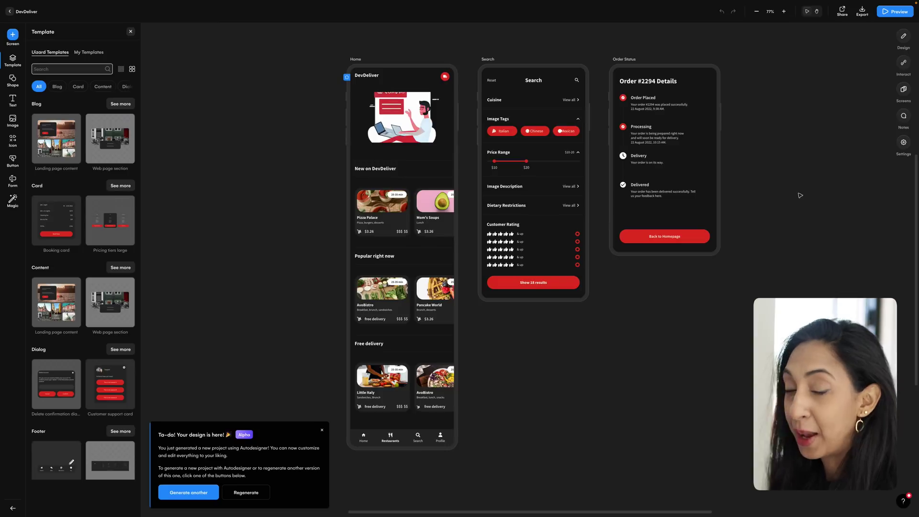
Step: Scroll around the canvas to review the dark Home, Search and Order Status screens
scroll(242, 70, "left", 1)
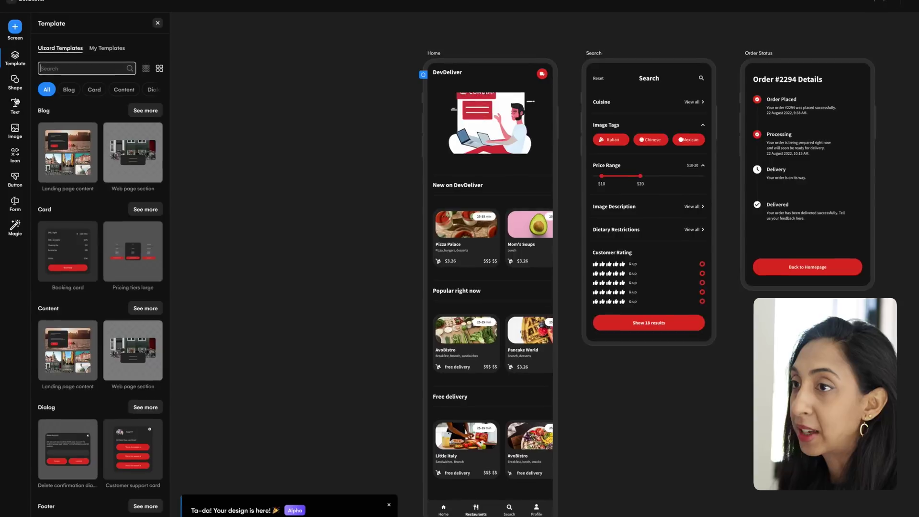
mouse_move(95, 166)
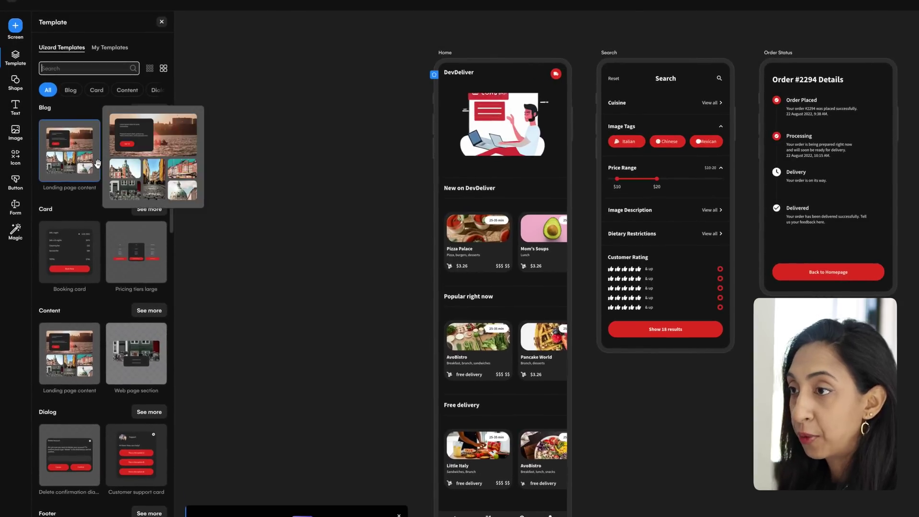
scroll(97, 164, "down", 1)
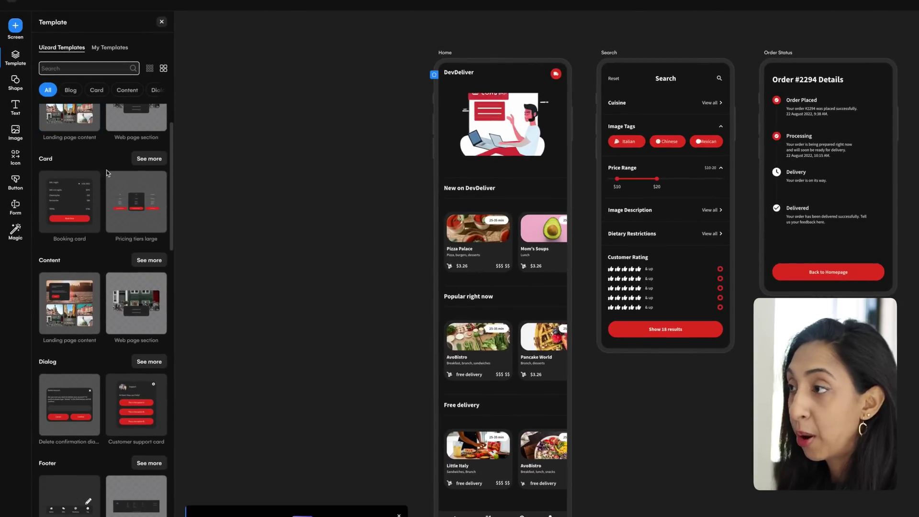
scroll(80, 208, "down", 3)
scroll(80, 207, "up", 5)
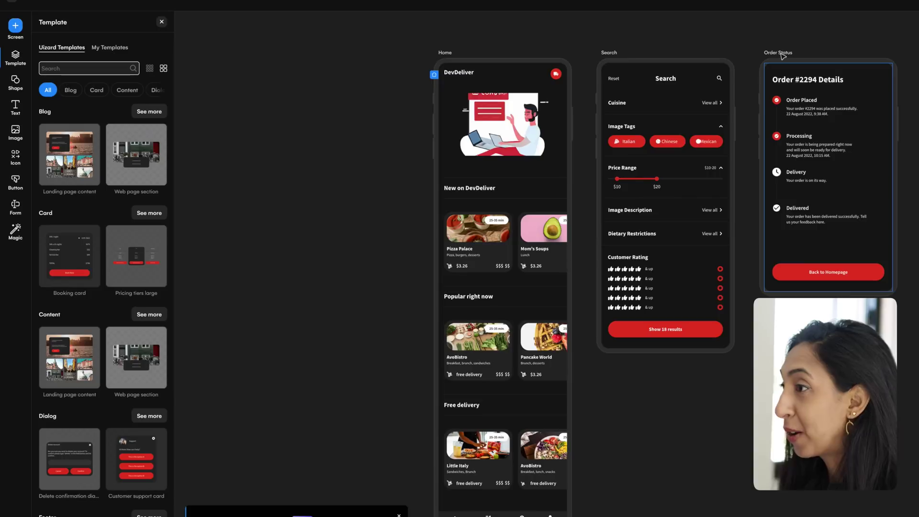
scroll(397, 74, "right", 1)
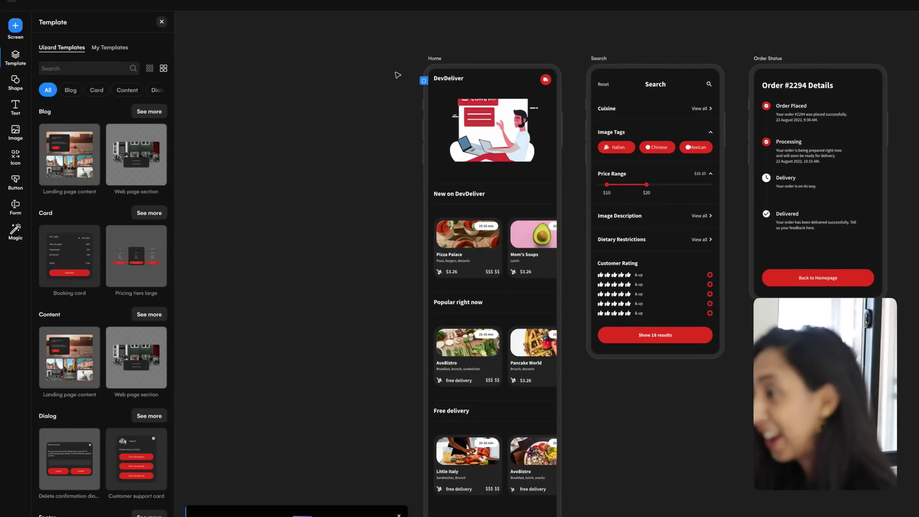
scroll(398, 74, "up", 2, "ctrl")
scroll(392, 222, "down", 2)
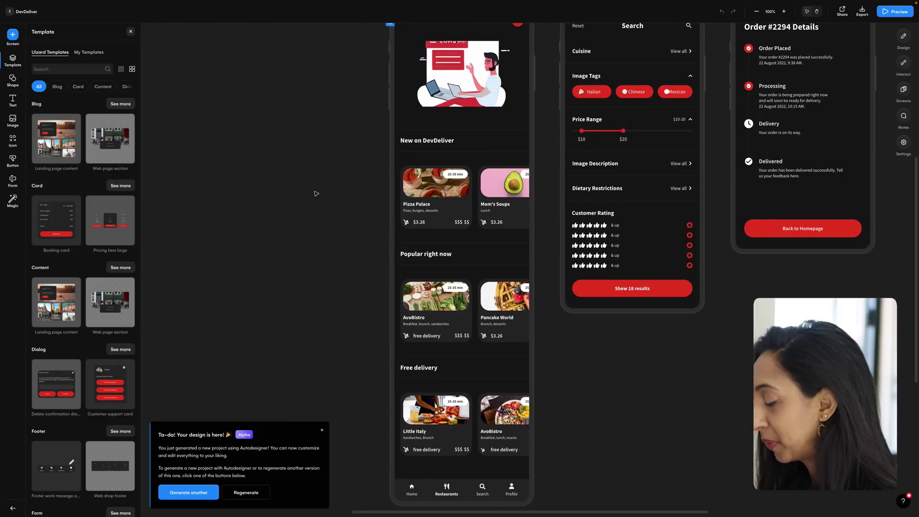
scroll(316, 194, "up", 2, "ctrl")
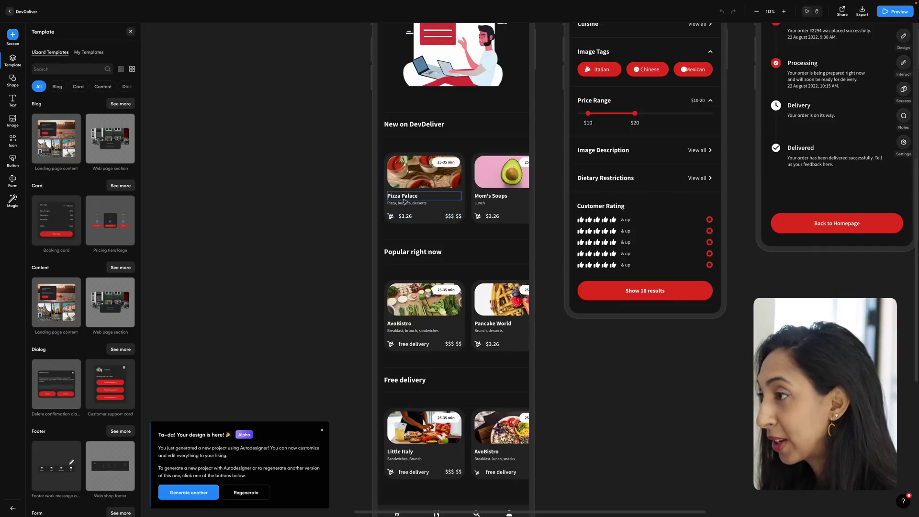
scroll(498, 228, "down", 3)
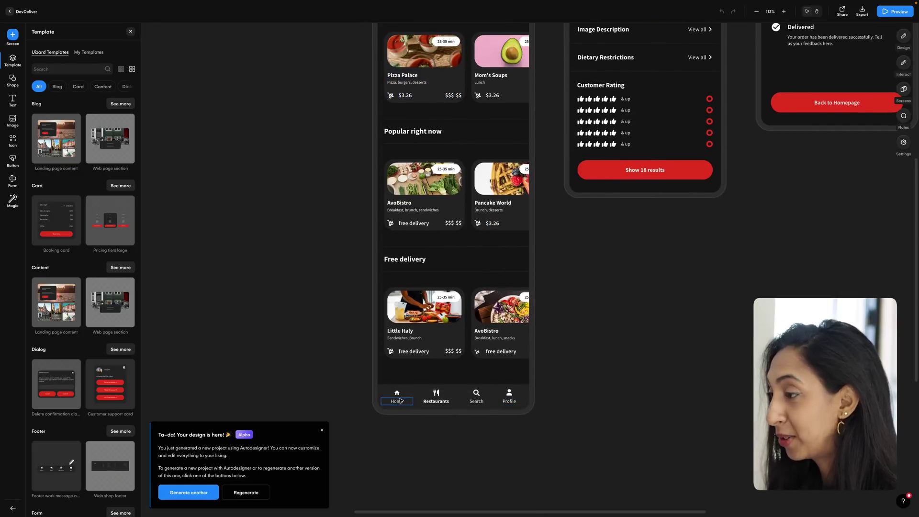
scroll(668, 431, "up", 5)
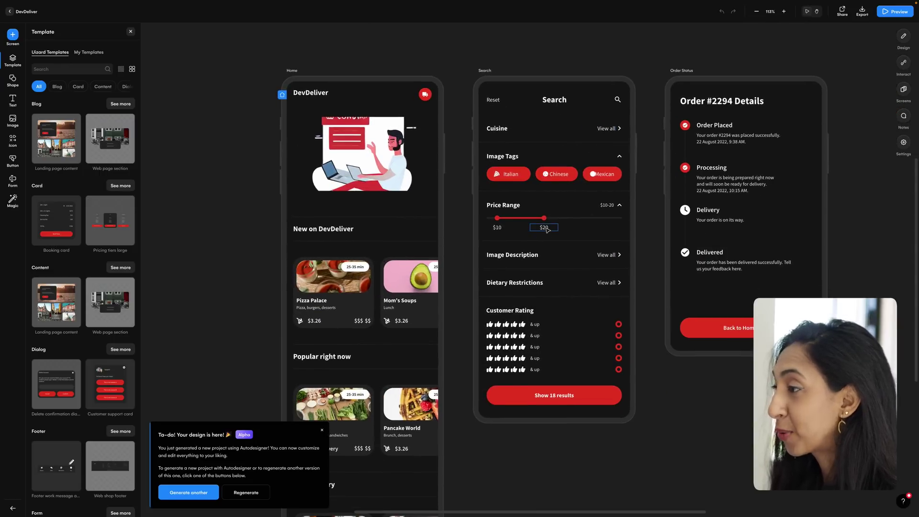
scroll(526, 201, "right", 5)
scroll(452, 138, "down", 1)
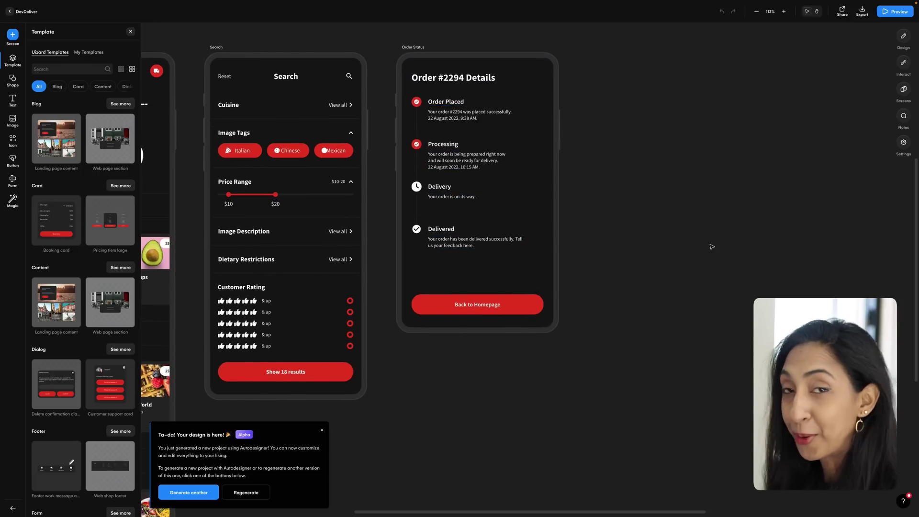
scroll(712, 247, "left", 3)
scroll(712, 246, "down", 2)
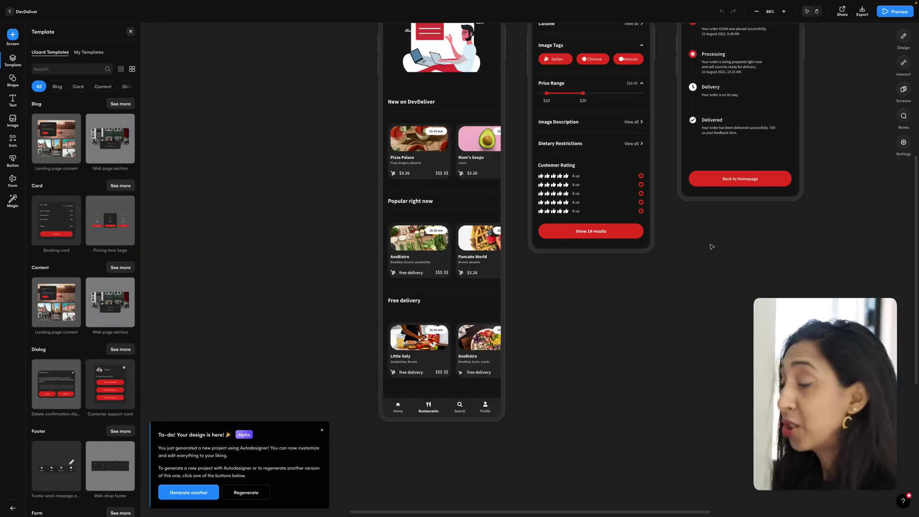
scroll(711, 247, "up", 3)
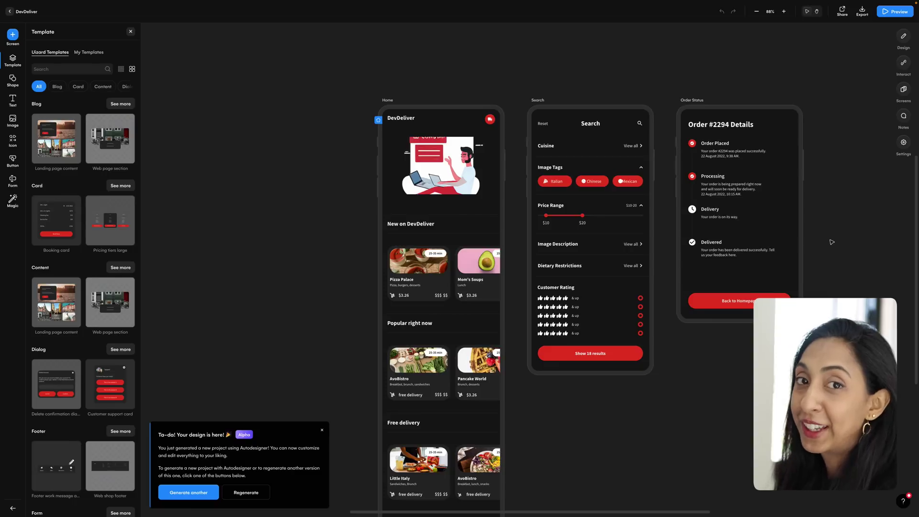
scroll(822, 241, "down", 1)
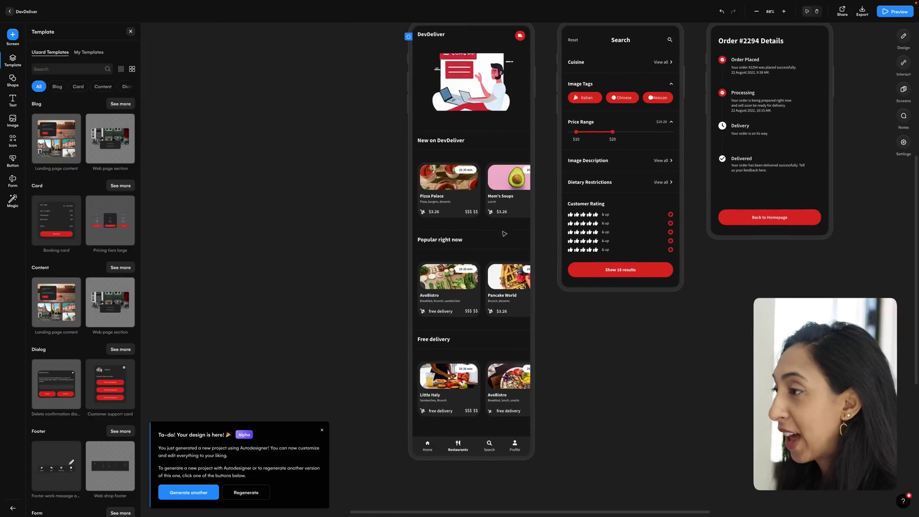
left_click(434, 197)
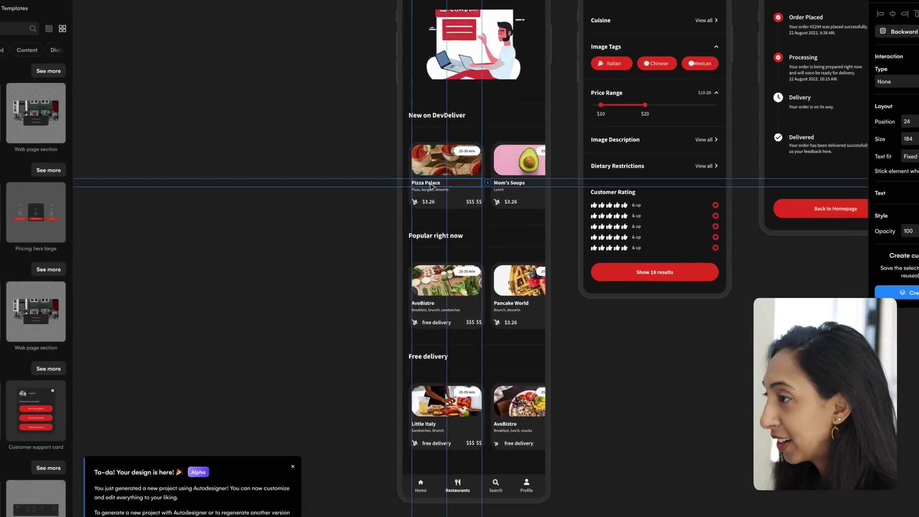
Step: Rename the Pizza Palace card title to Pizza Castle
double_click(431, 186)
left_click_drag(444, 184, 429, 187)
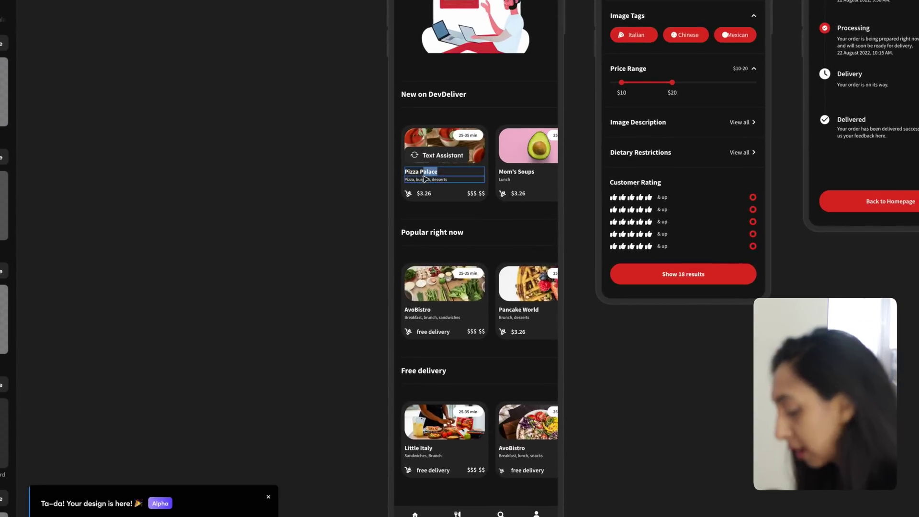
type("Castle")
Step: Replace the card image with an Unsplash photo found by searching 'pizza'
left_click(437, 153)
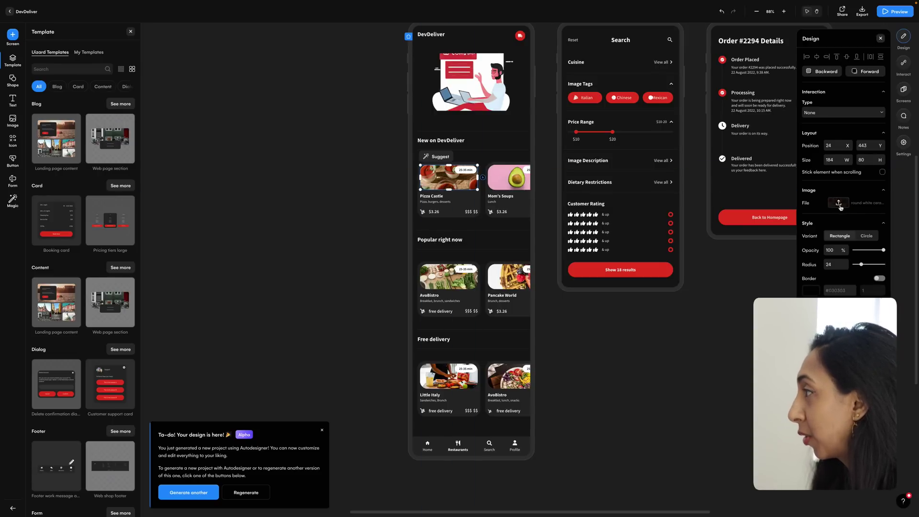
left_click(838, 204)
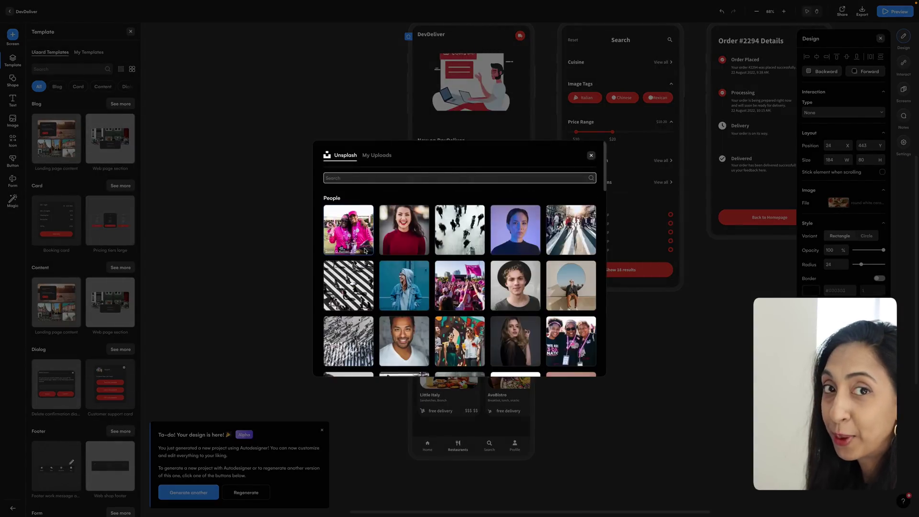
scroll(368, 220, "down", 1)
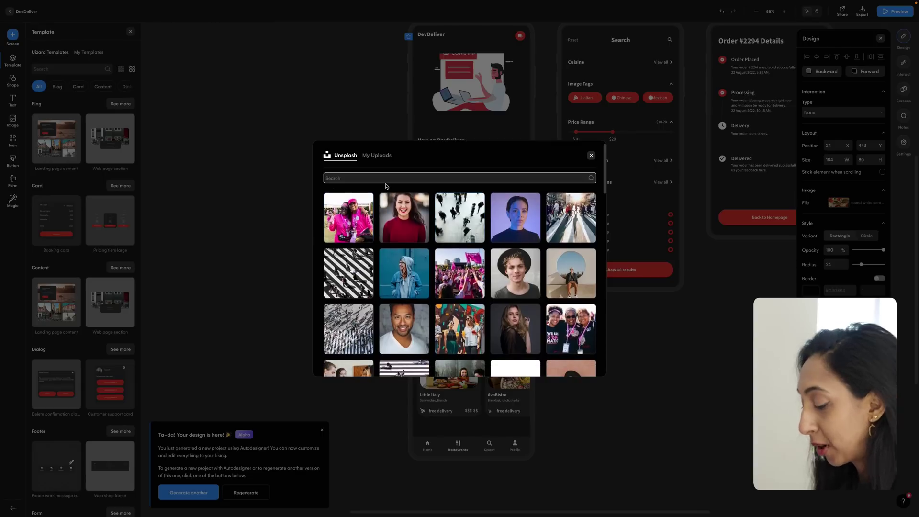
type("pizza")
key("Return")
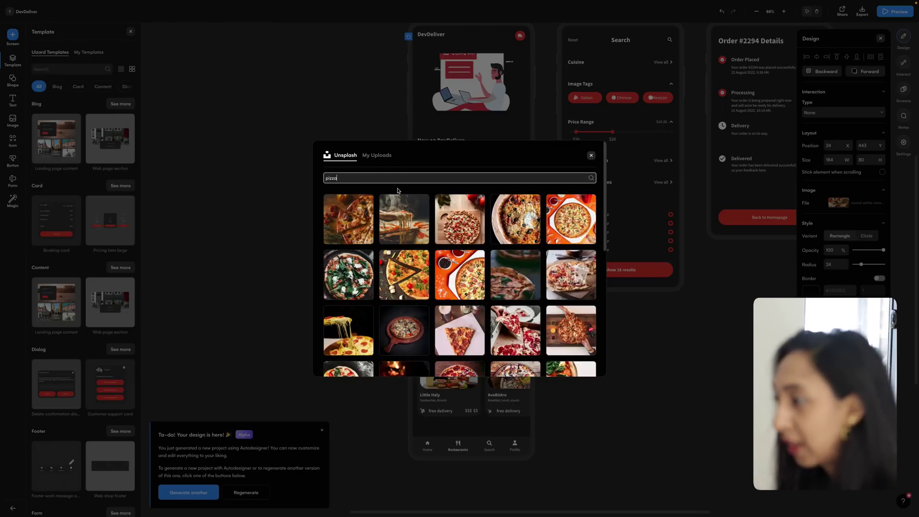
left_click(419, 336)
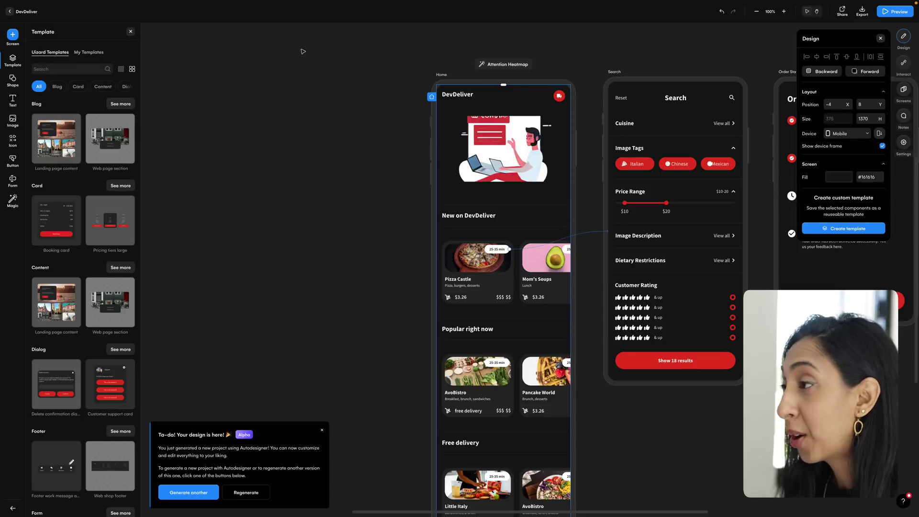
Step: Extend the Home frame downward and move the bottom navigation bar to its new bottom edge
scroll(339, 54, "down", 2)
scroll(398, 69, "down", 8)
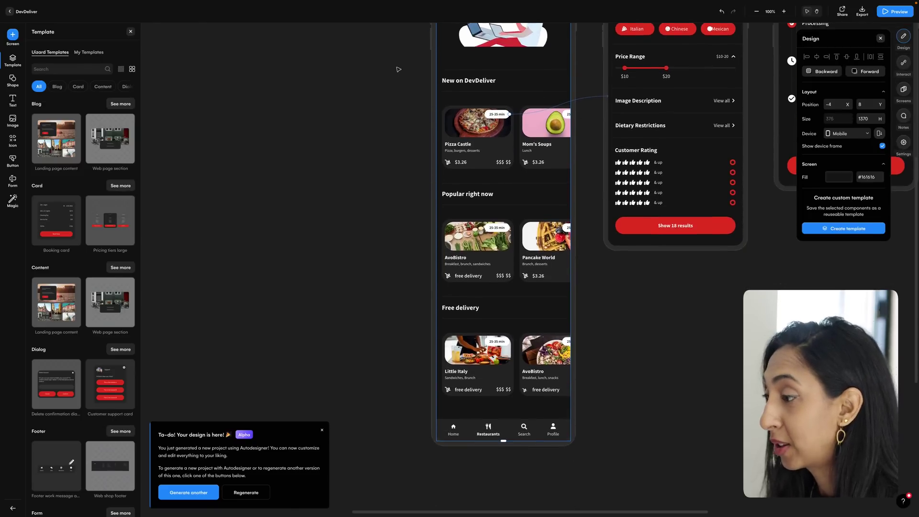
left_click_drag(502, 383, 503, 484)
left_click(508, 408)
left_click_drag(508, 407, 508, 445)
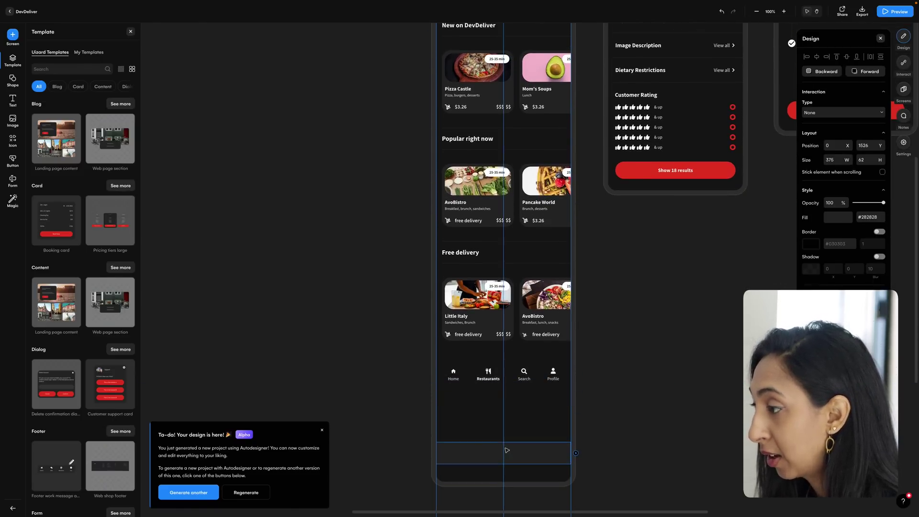
key("ctrl+z")
left_click(598, 381)
left_click_drag(492, 380, 492, 476)
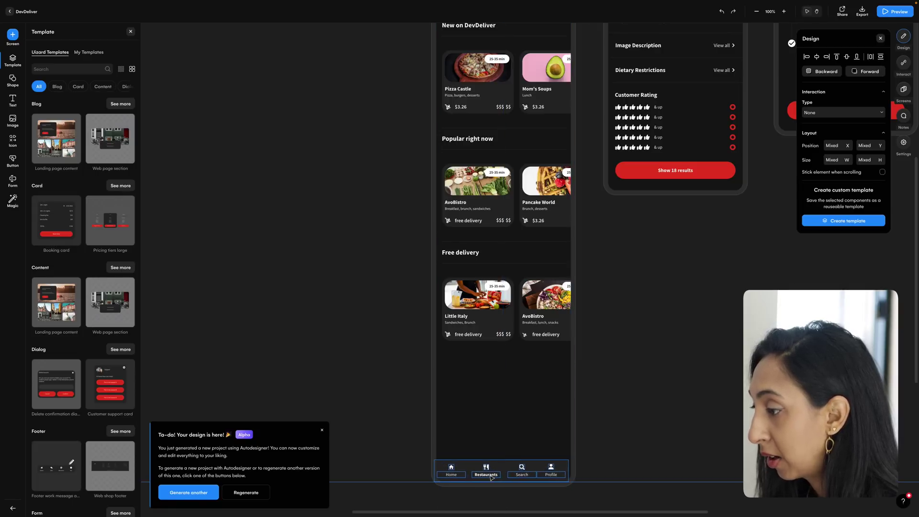
left_click(305, 342)
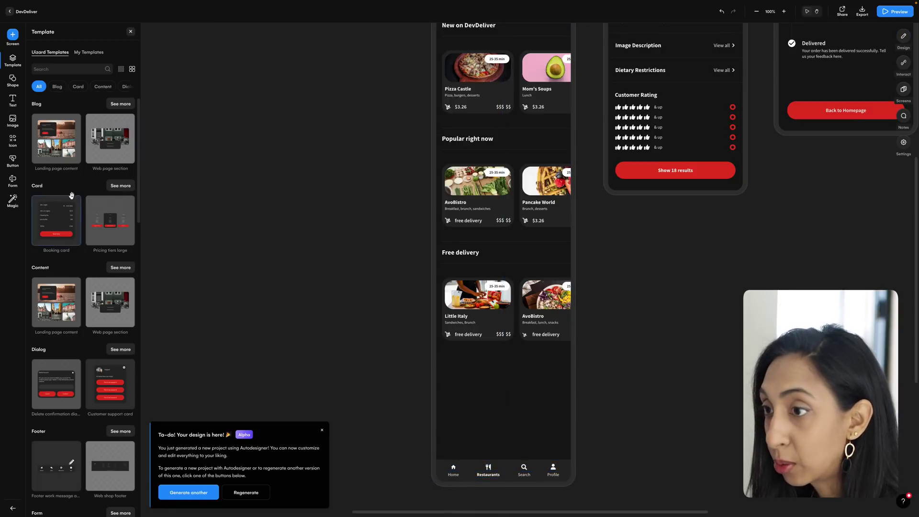
Step: Add the Product photo gallery template to Home and nudge its 1/35 counter slightly up
scroll(68, 206, "down", 1)
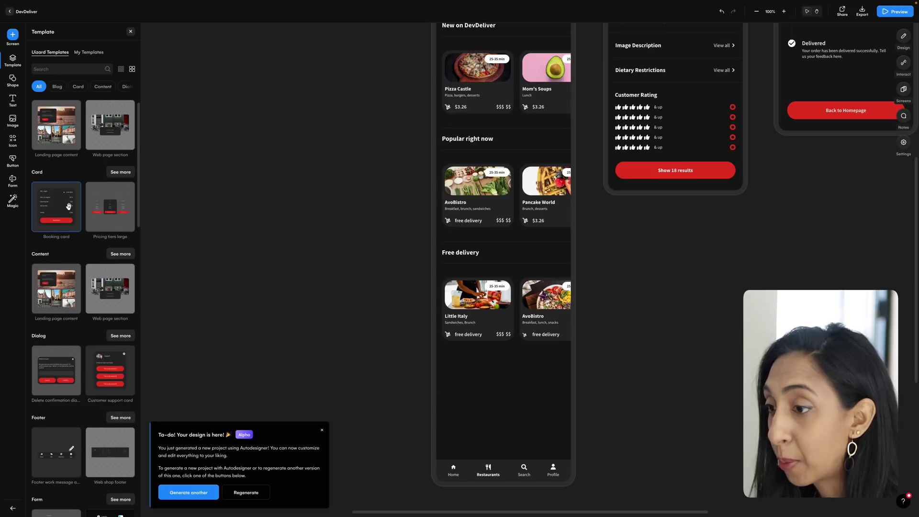
scroll(69, 205, "down", 5)
left_click_drag(60, 380, 516, 325)
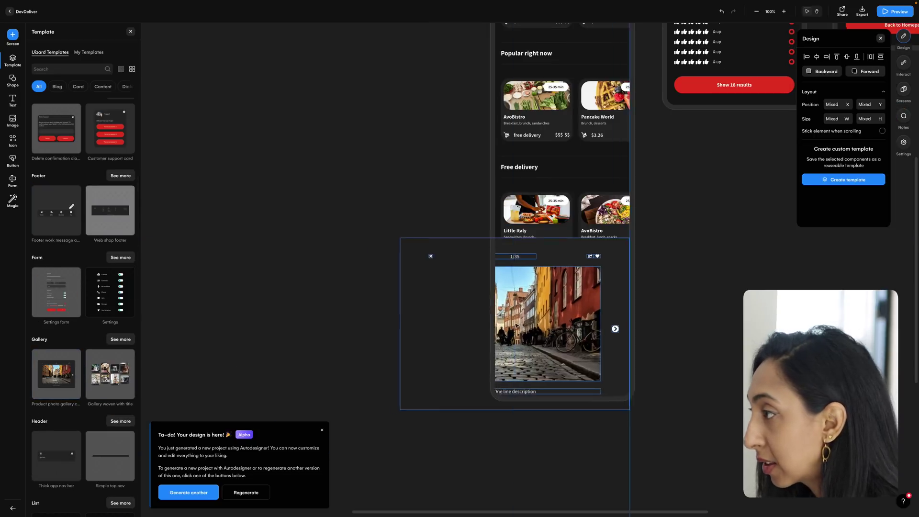
left_click(567, 276)
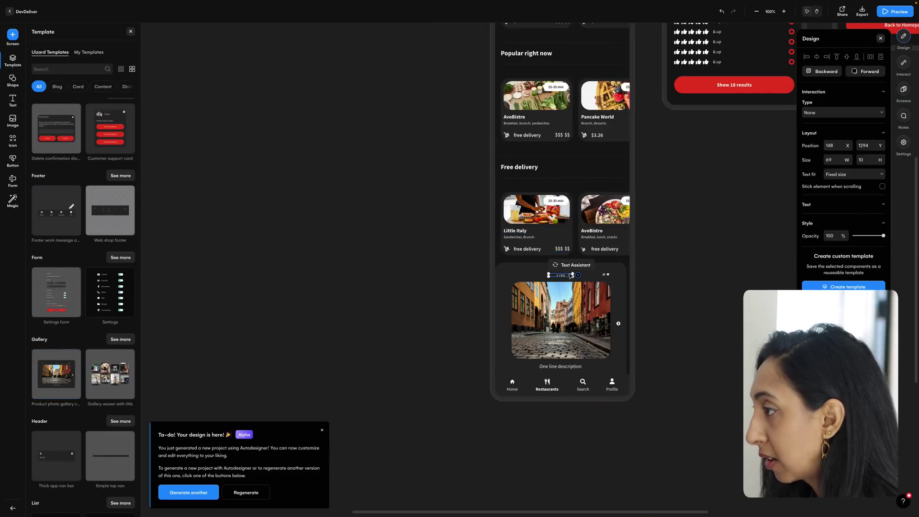
left_click_drag(570, 276, 570, 274)
key("Escape")
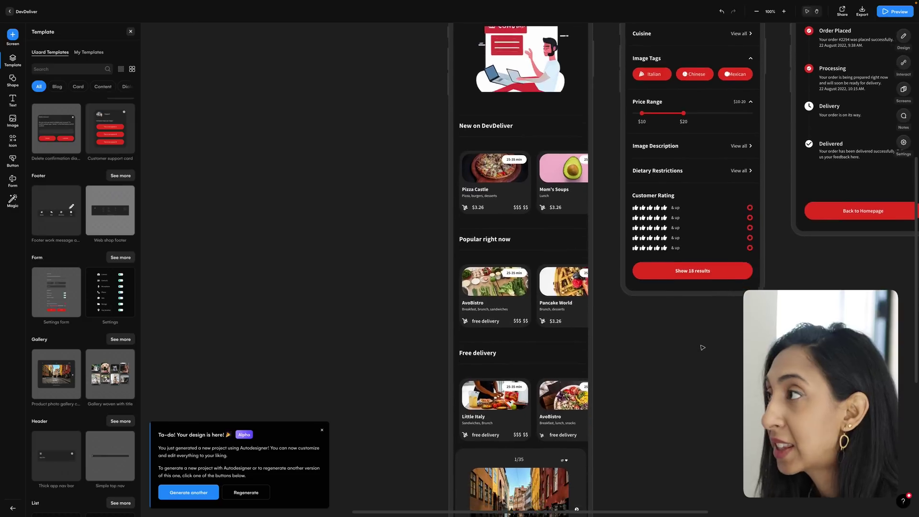
scroll(703, 346, "right", 3)
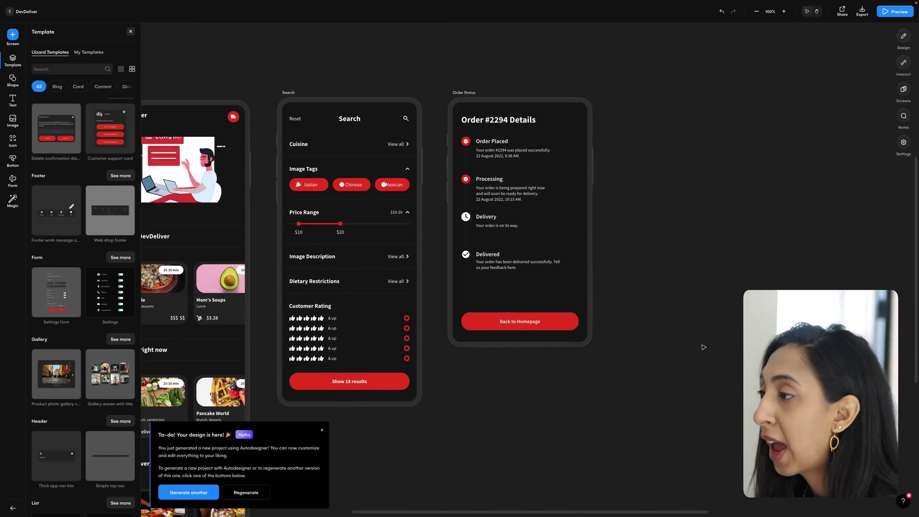
scroll(702, 347, "left", 3)
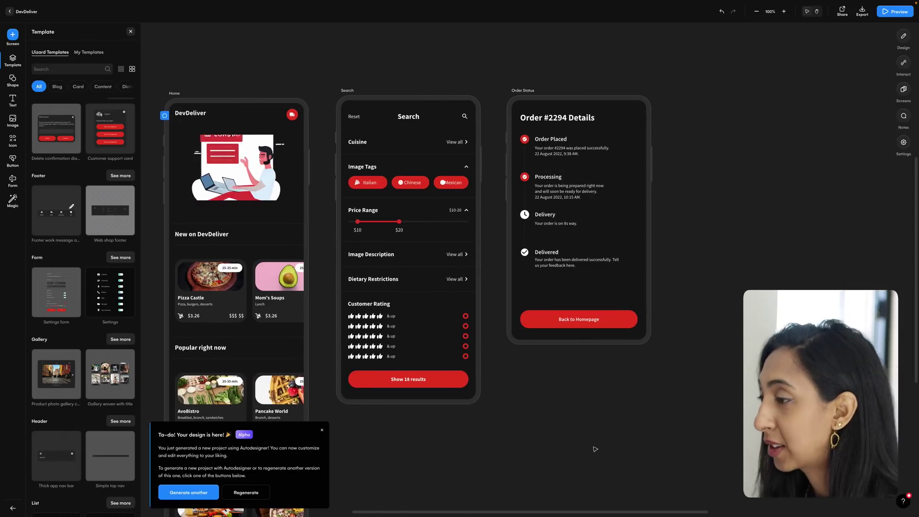
scroll(594, 449, "left", 3)
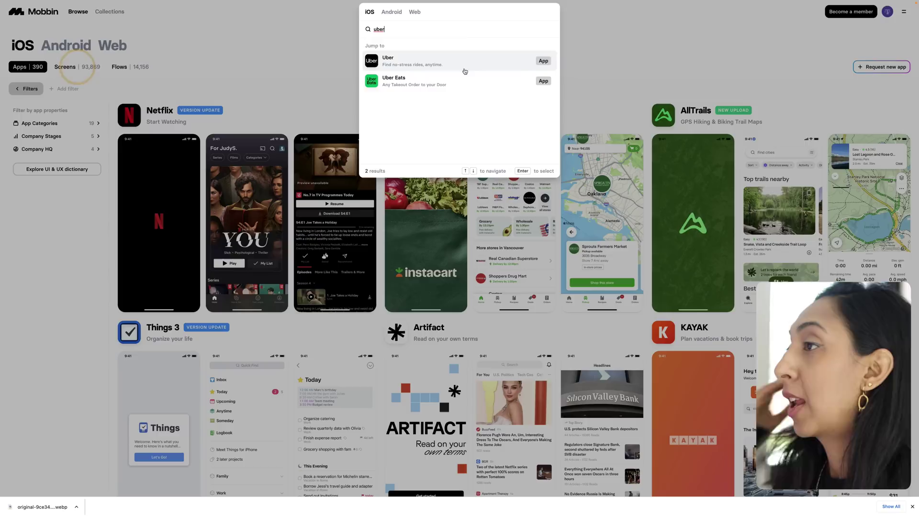
Step: Open the Uber Eats result and scroll through its iOS screenshots
left_click(459, 82)
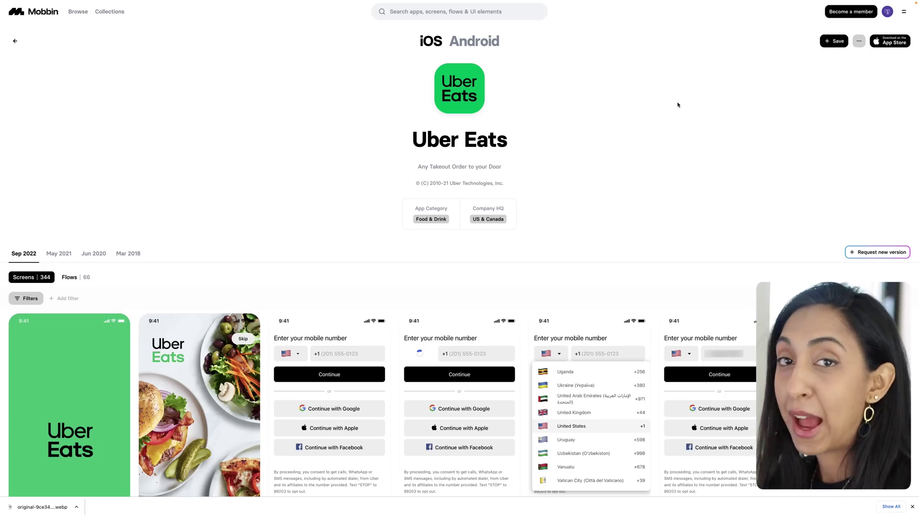
scroll(677, 104, "down", 2)
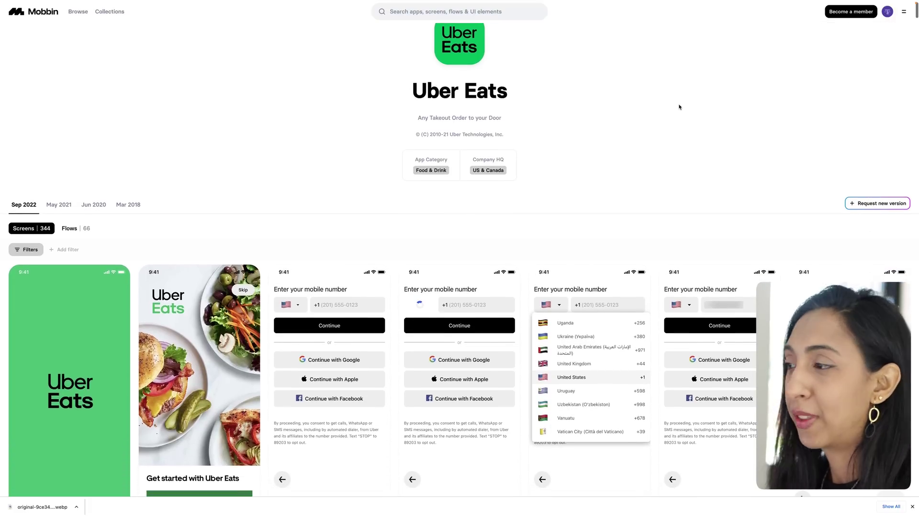
scroll(678, 107, "down", 2)
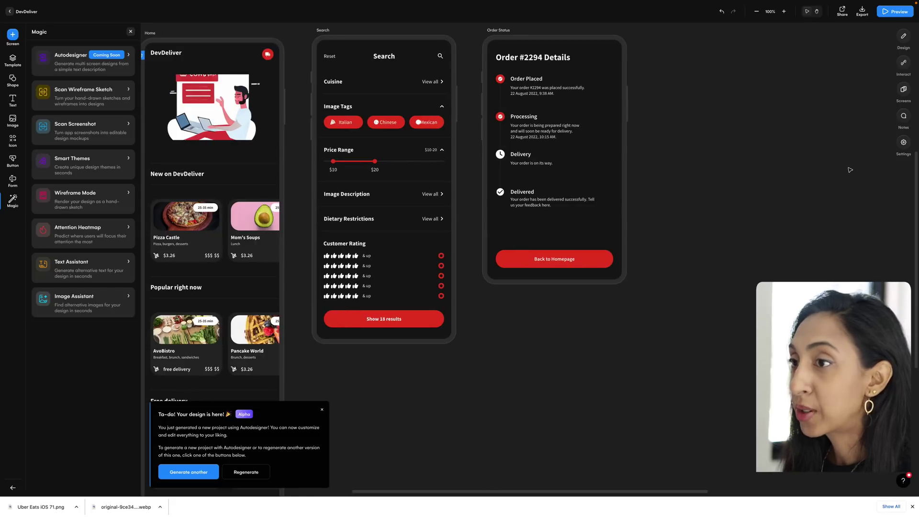
Step: Generate a Checkout screen from the Uber Eats screenshot using Scan Screenshot, and review it
left_click(121, 138)
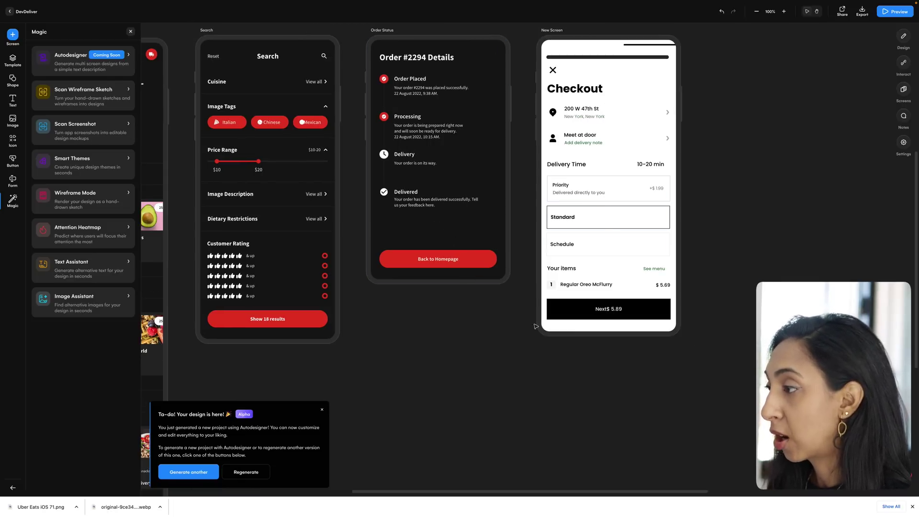
left_click(589, 87)
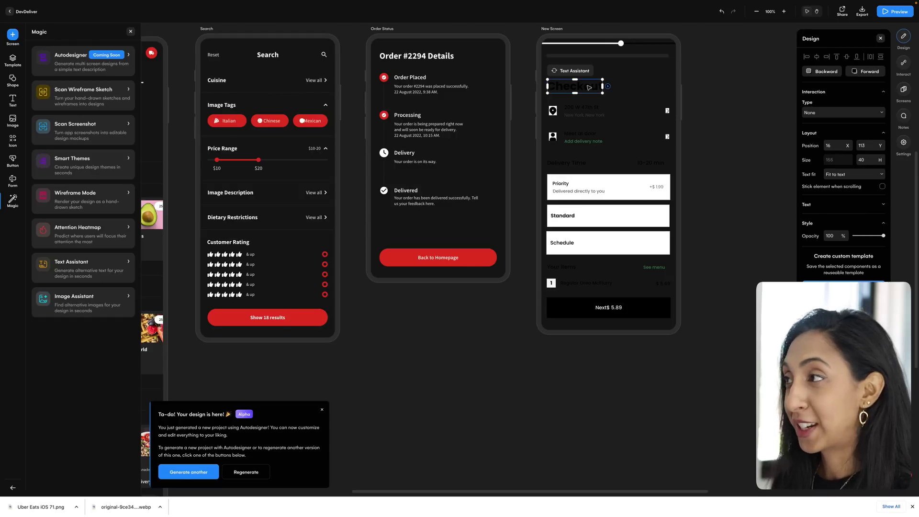
scroll(496, 34, "left", 10)
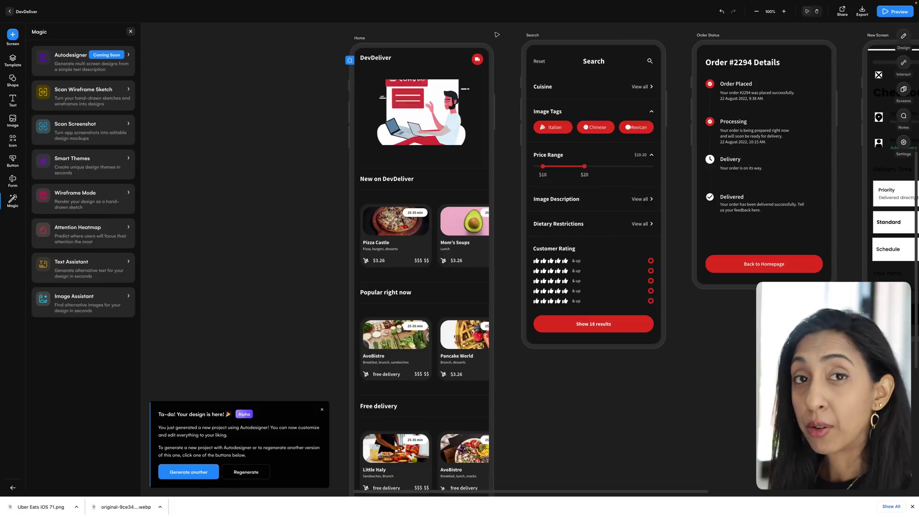
left_click(360, 38)
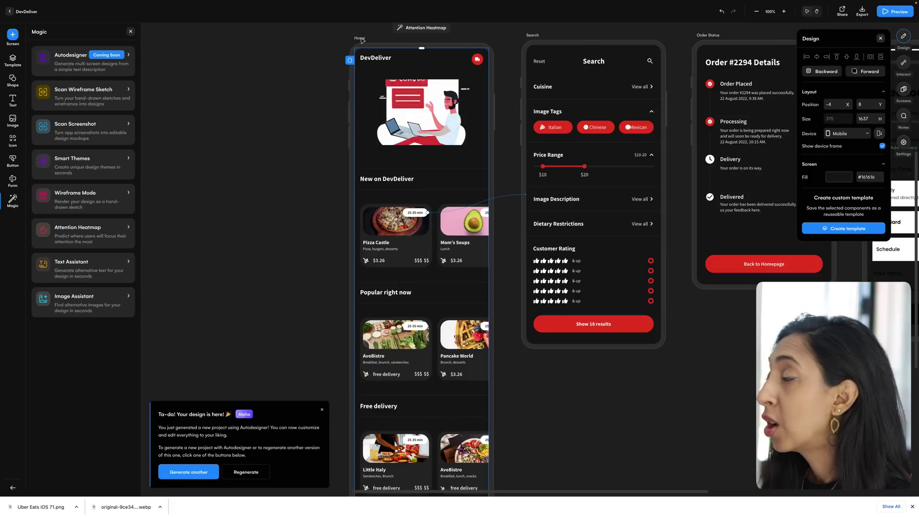
left_click(894, 11)
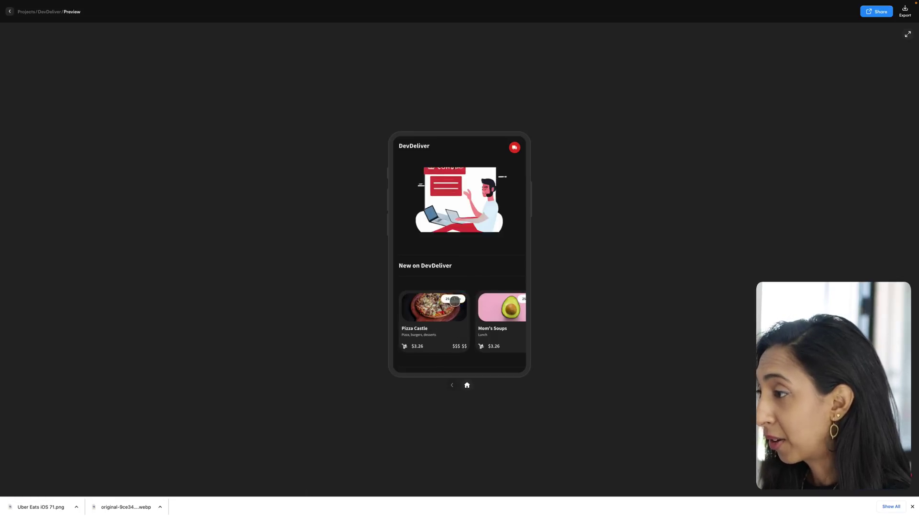
left_click(454, 301)
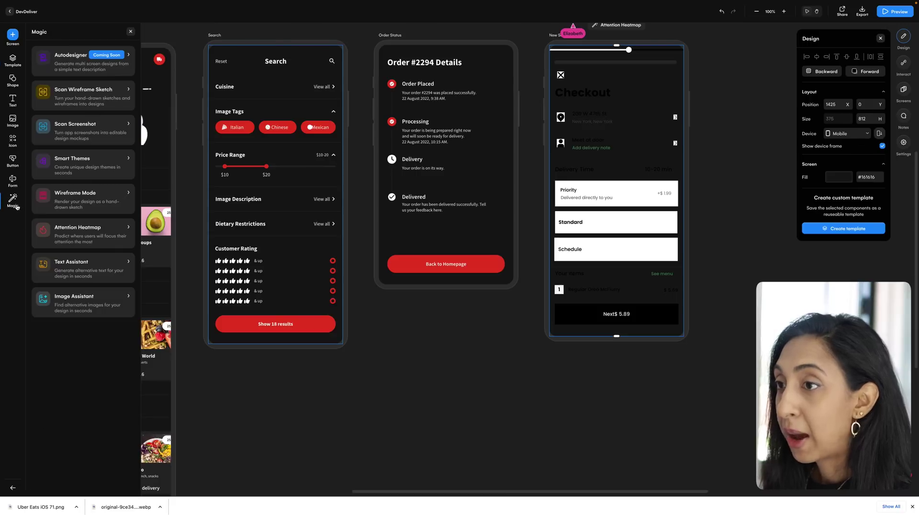
Step: Turn on Wireframe Mode to render all screens as hand-drawn wireframes and pan across them
left_click(114, 195)
left_click(126, 85)
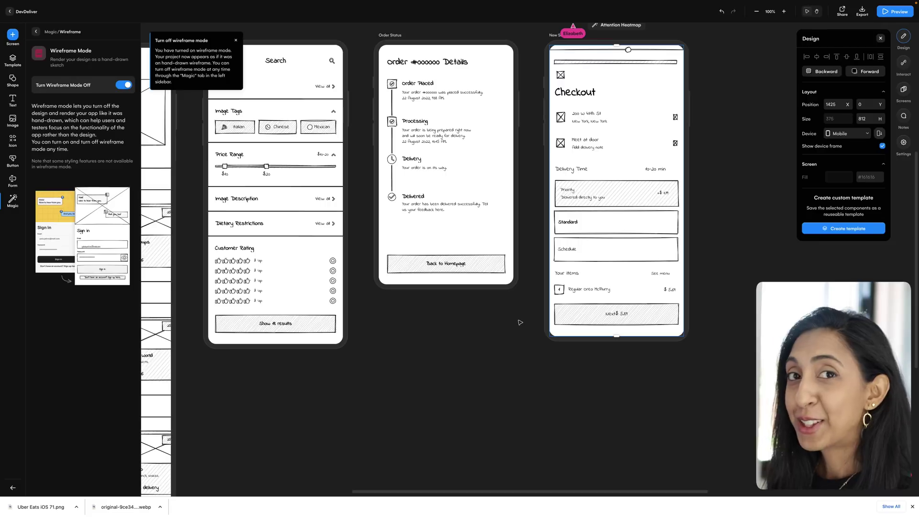
scroll(519, 323, "left", 5)
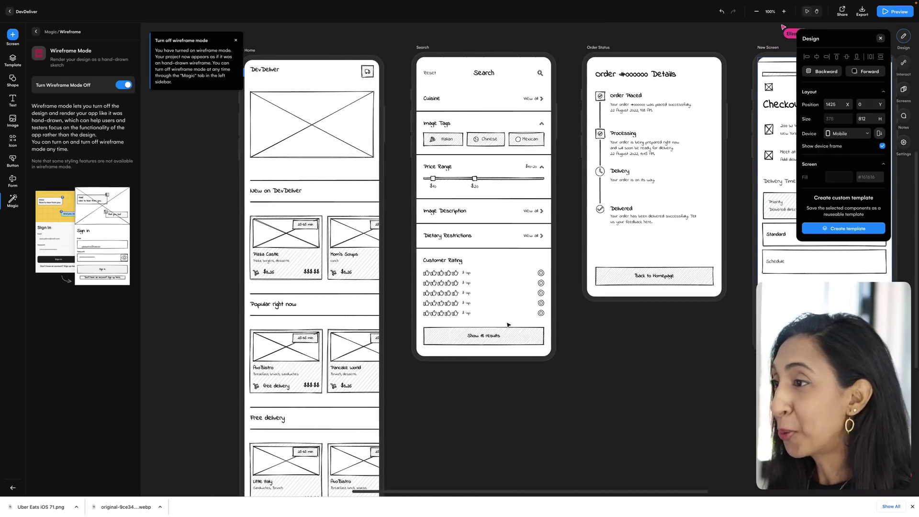
scroll(508, 325, "left", 1)
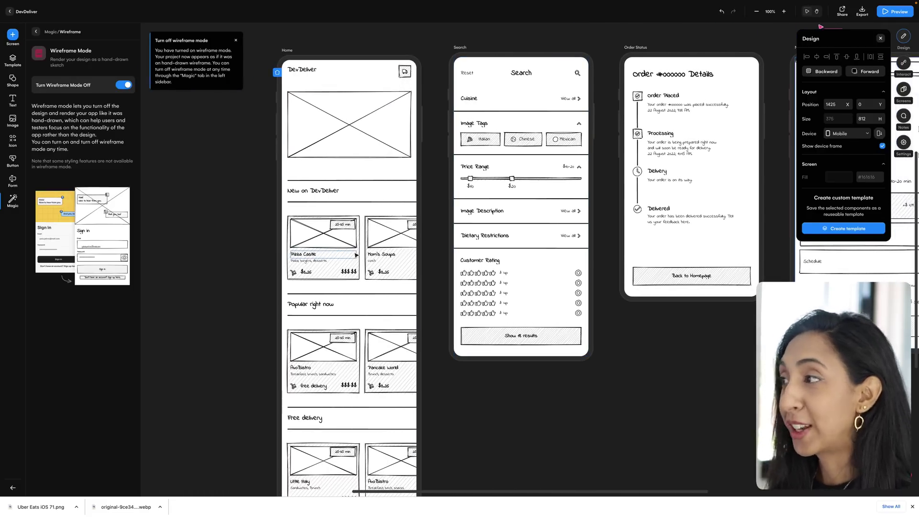
scroll(358, 255, "right", 10)
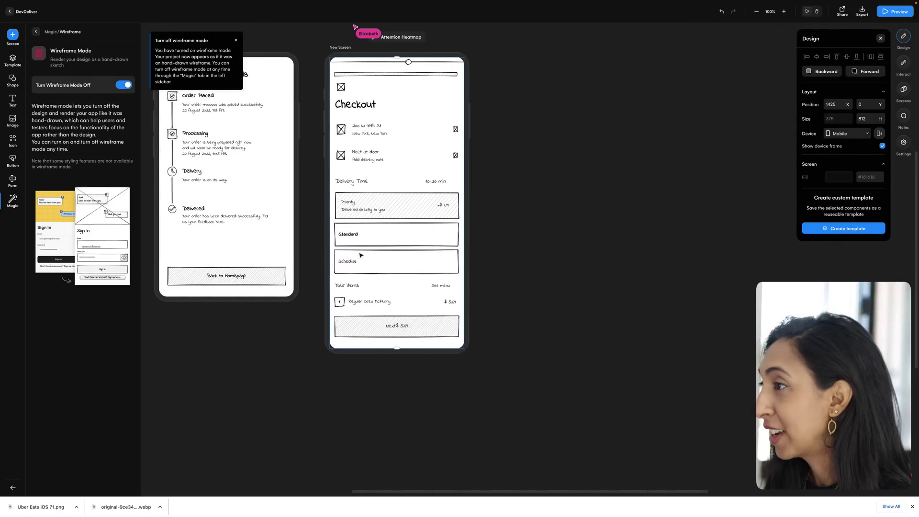
scroll(361, 255, "left", 2)
Step: Switch the screens back from wireframe to full colour
left_click(513, 130)
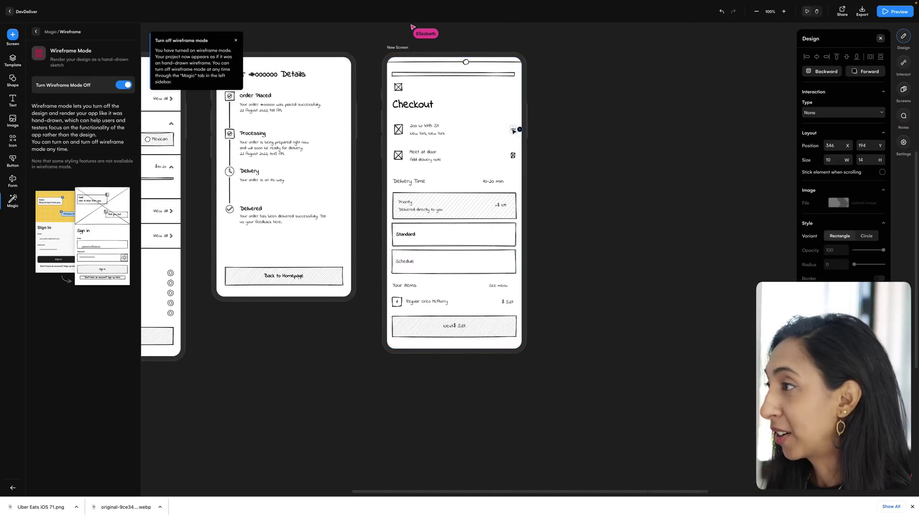
key("Escape")
scroll(452, 97, "left", 8)
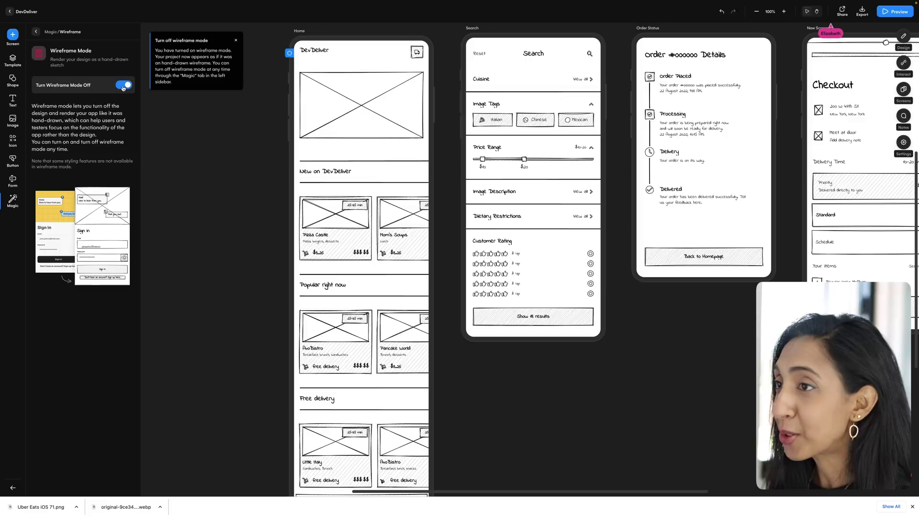
left_click(124, 85)
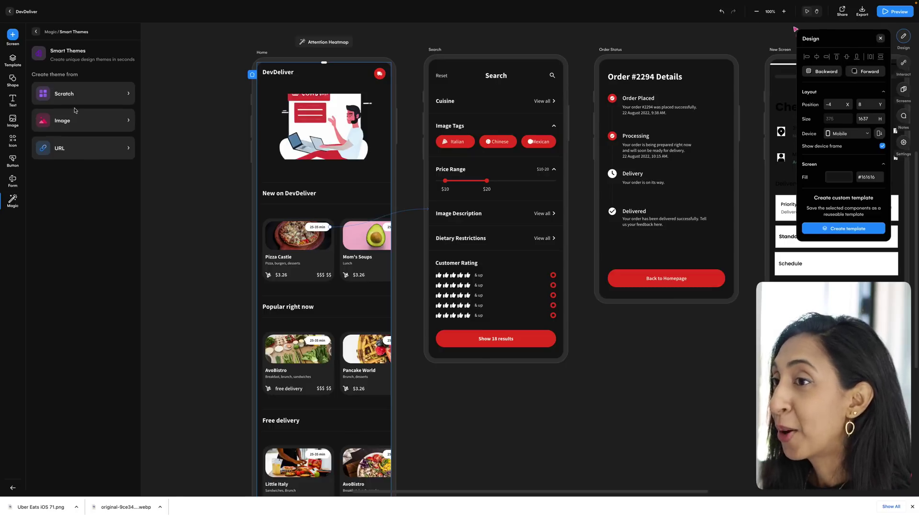
Step: Select the Home screen and start an image-based Smart Theme
left_click(99, 126)
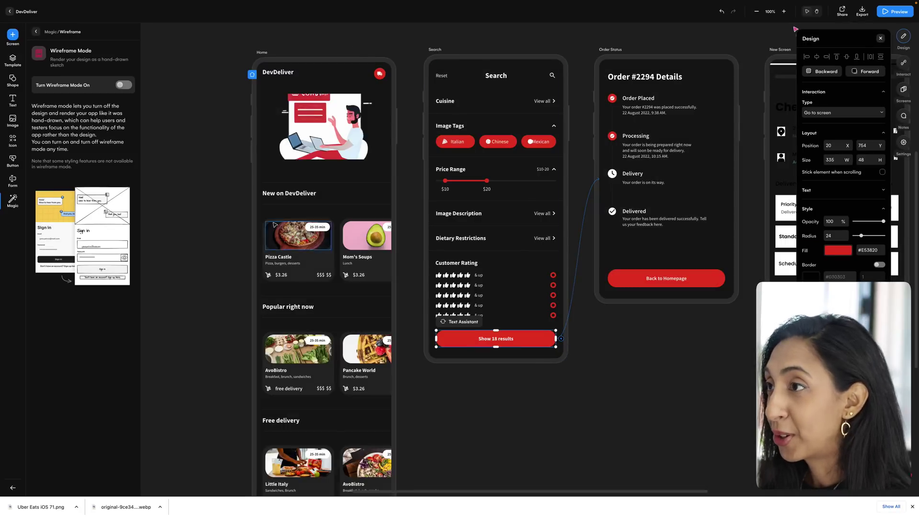
key("Escape")
left_click(261, 52)
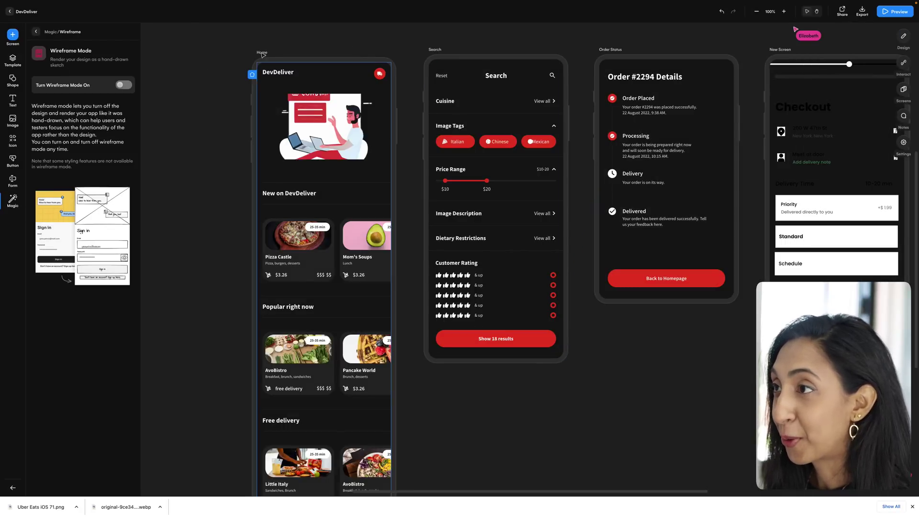
left_click(10, 203)
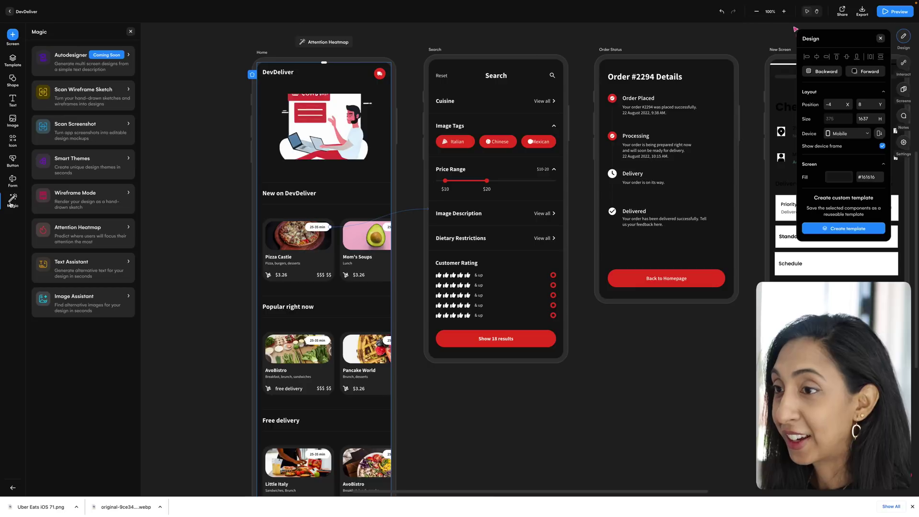
left_click(89, 166)
left_click(76, 121)
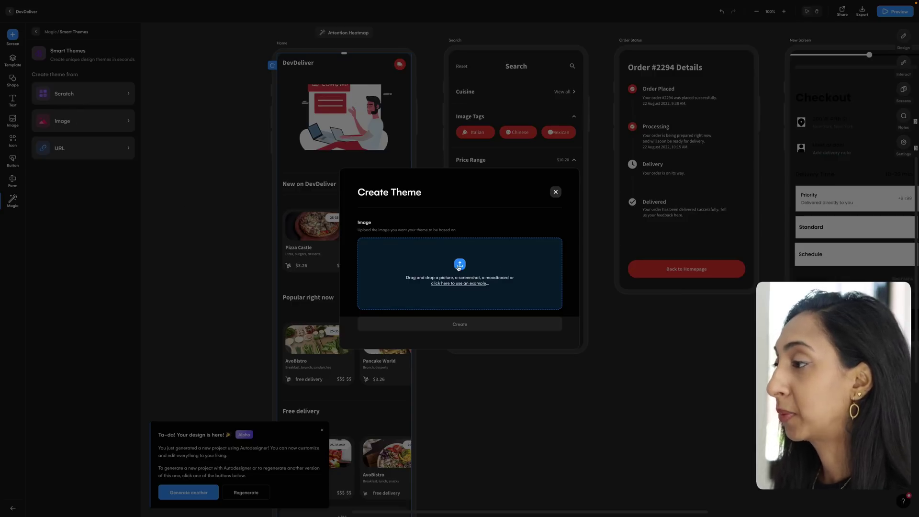
Step: Generate the light orange-and-purple theme and pan across the restyled screens
left_click(459, 283)
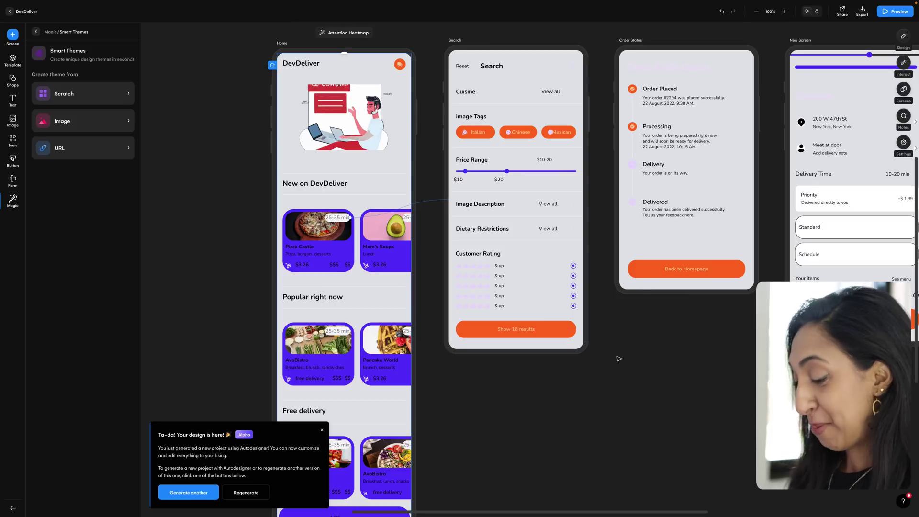
scroll(593, 370, "right", 4)
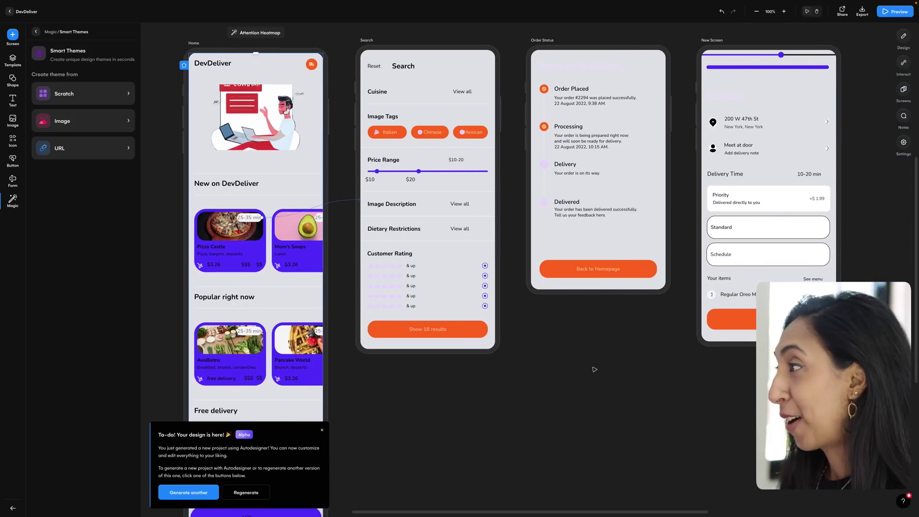
scroll(594, 369, "left", 5)
scroll(594, 369, "down", 1)
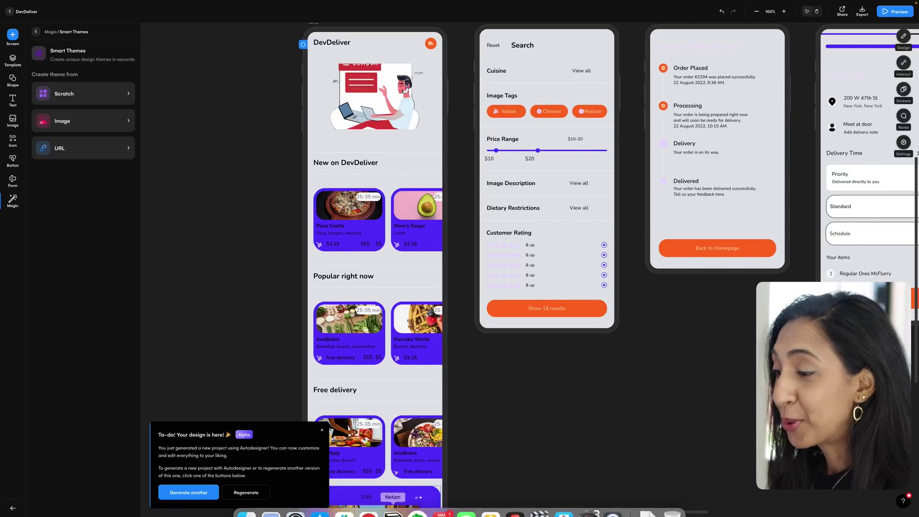
scroll(527, 268, "left", 1)
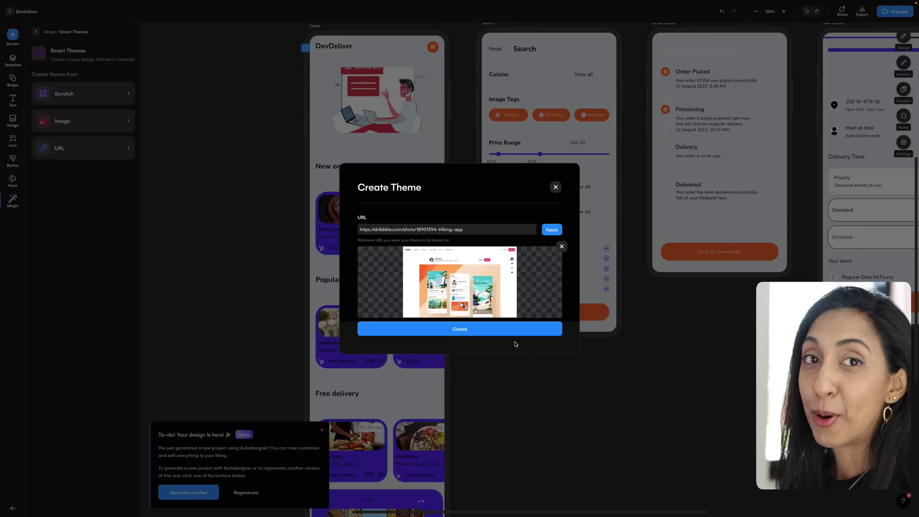
Step: Apply the pink theme generated from the Dribbble URL
left_click(506, 328)
scroll(670, 359, "right", 8)
scroll(670, 357, "left", 7)
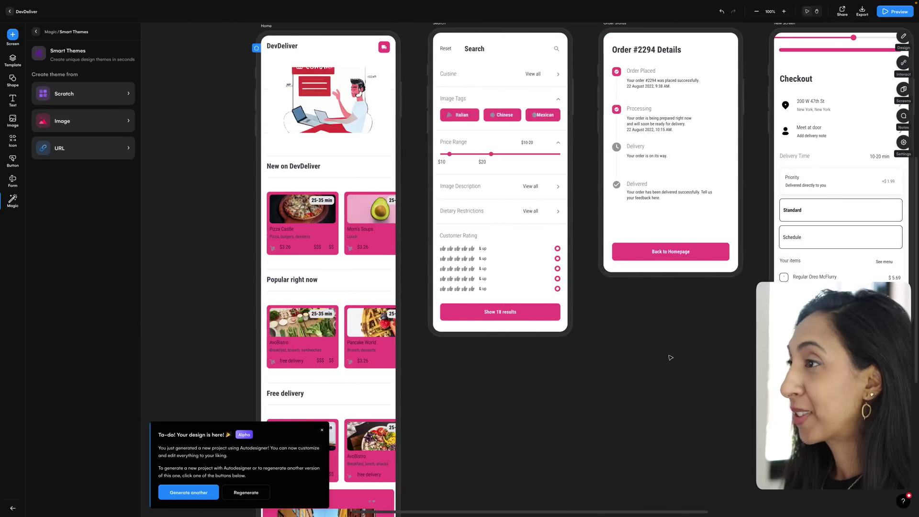
scroll(670, 357, "right", 1)
scroll(670, 358, "up", 1)
Step: Create a scratch theme with primary colour 4F68CC, sharp corners, serif font and borders
left_click(82, 94)
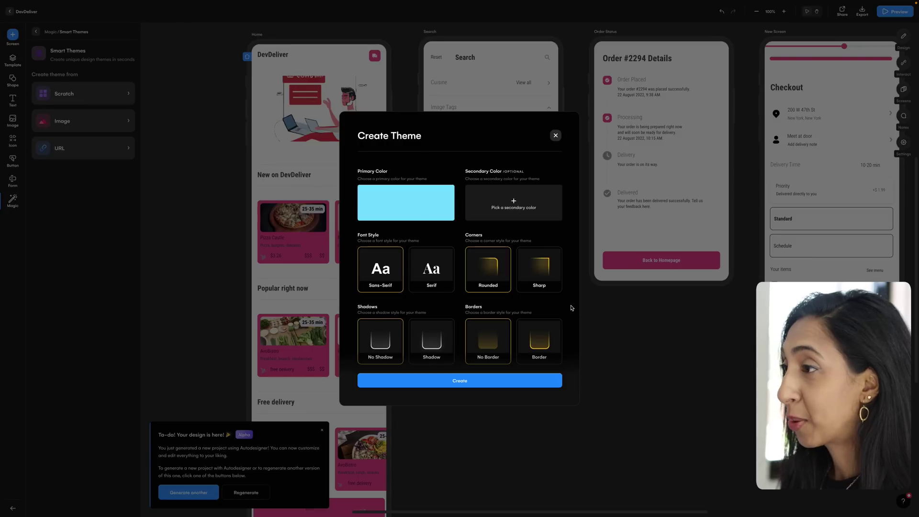
left_click(432, 210)
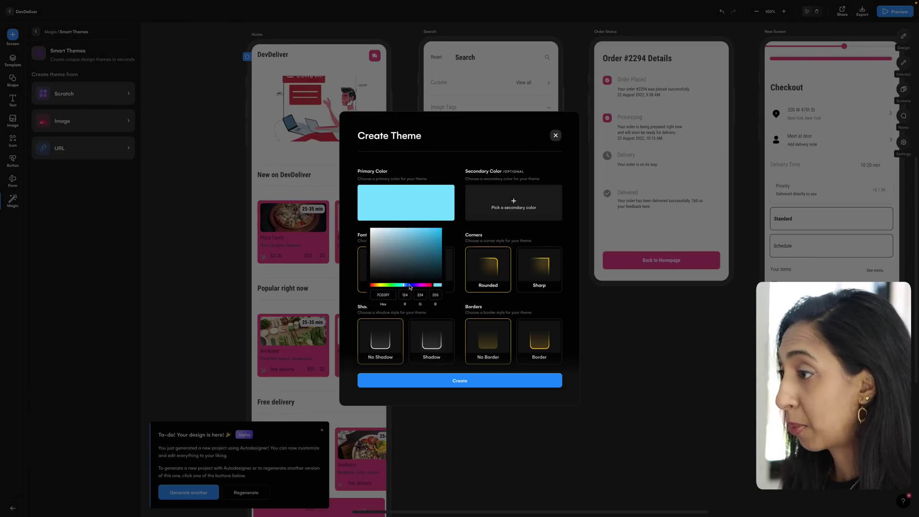
left_click(409, 284)
left_click(414, 238)
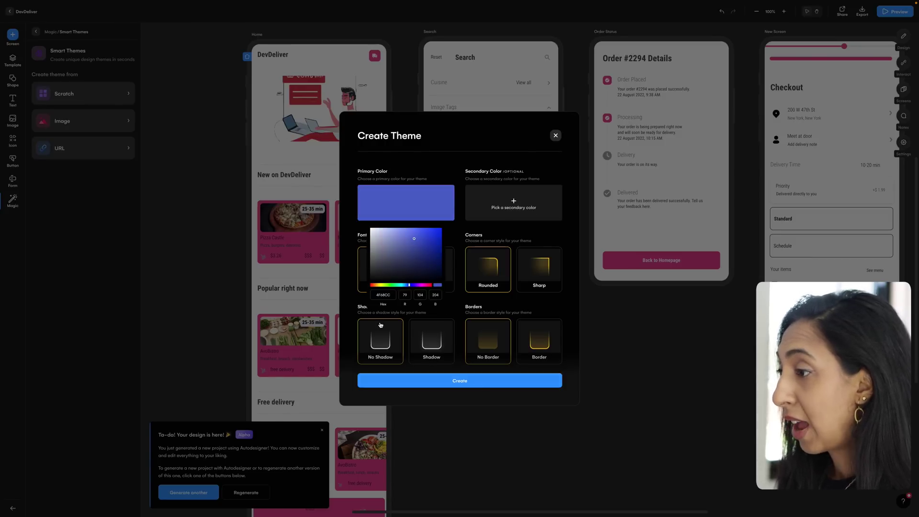
left_click(453, 312)
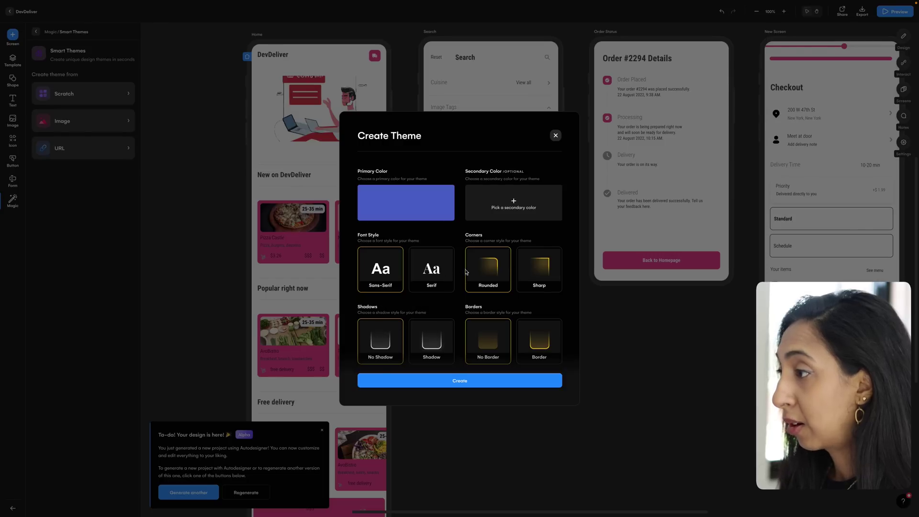
left_click(542, 273)
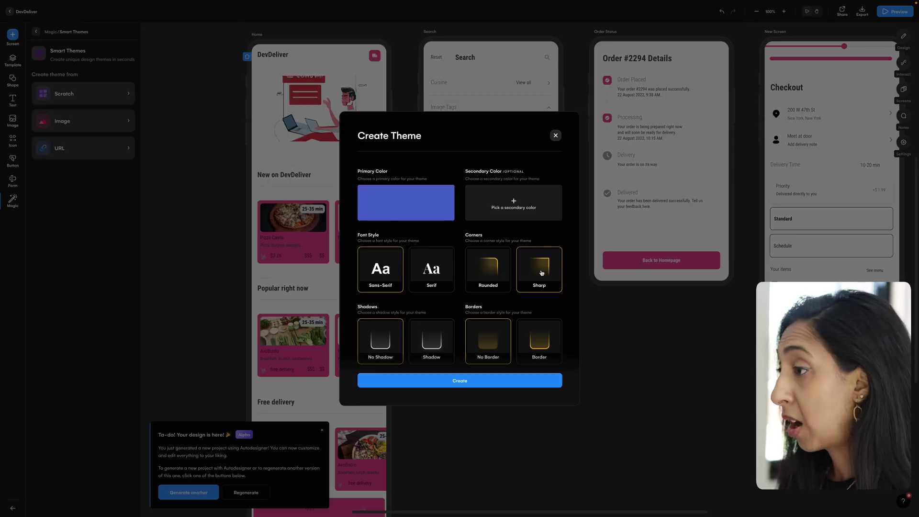
left_click(432, 271)
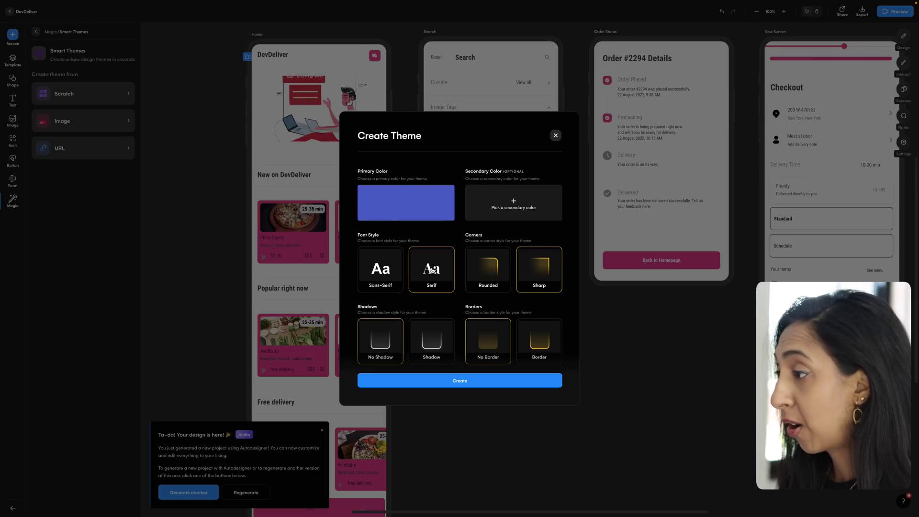
left_click(537, 346)
left_click(516, 380)
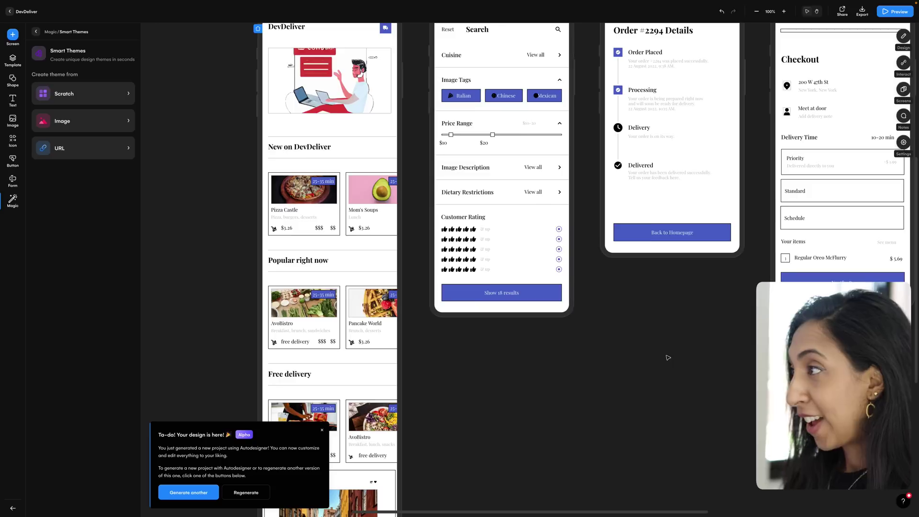
scroll(669, 357, "down", 2)
scroll(669, 357, "left", 3)
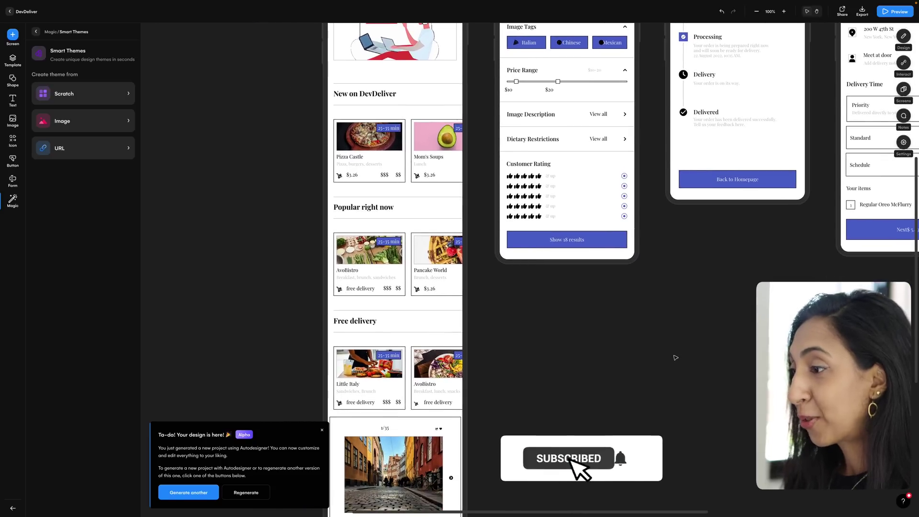
scroll(675, 357, "up", 3)
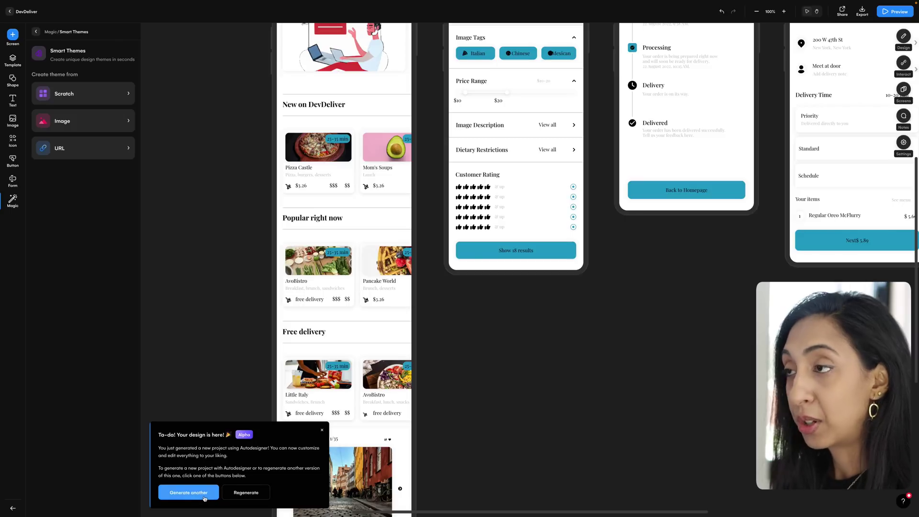
Step: Regenerate into the dark, orange-accented DevDelight food app and select its Popular right now heading
left_click(245, 492)
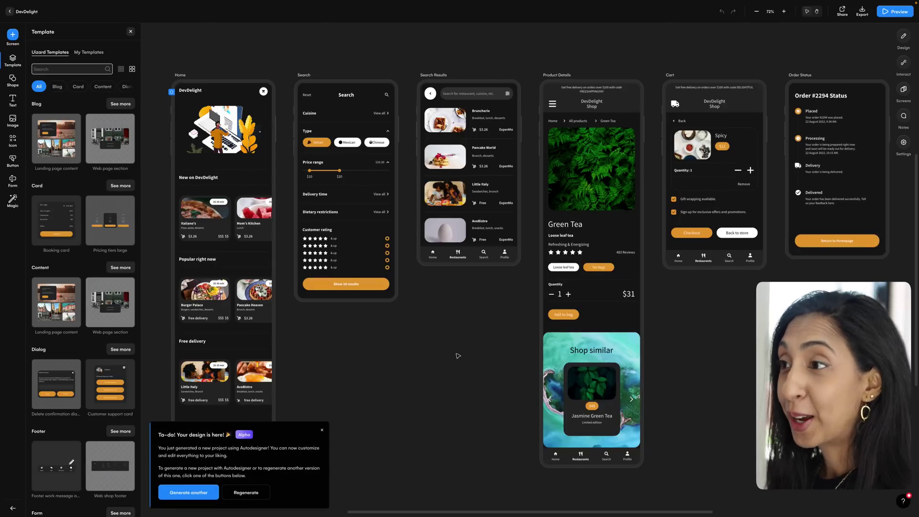
scroll(458, 355, "right", 5)
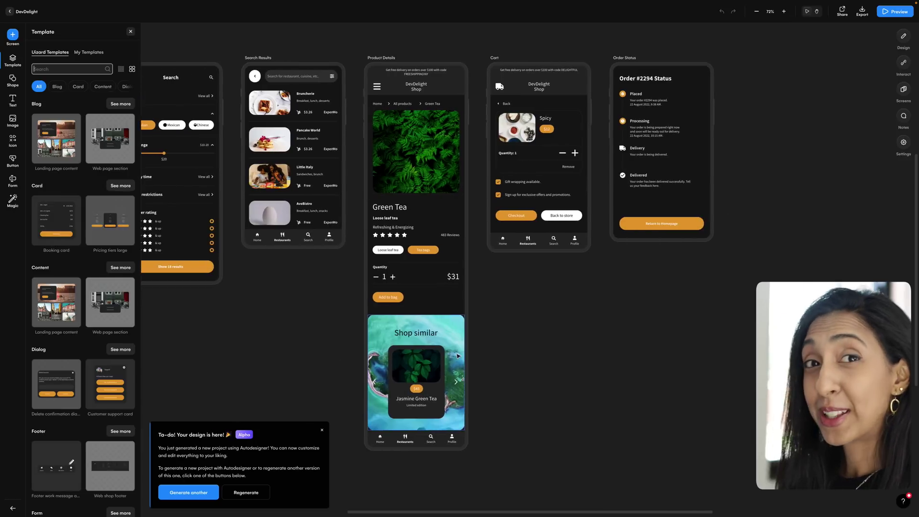
scroll(458, 356, "left", 4)
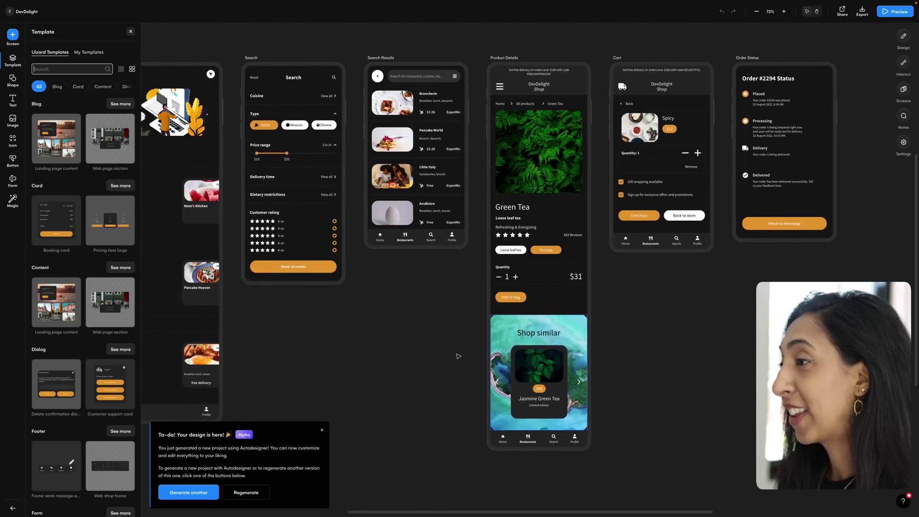
scroll(457, 355, "left", 6)
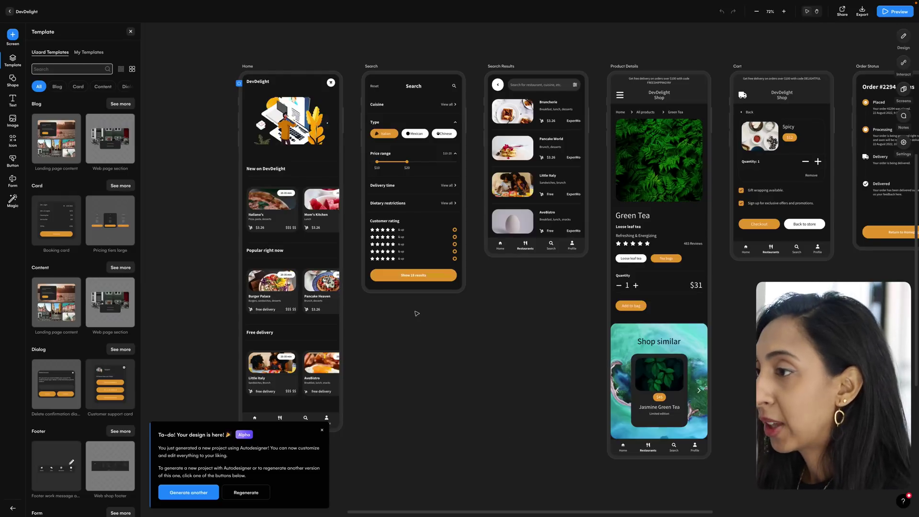
scroll(416, 313, "left", 3)
key("ctrl+plus")
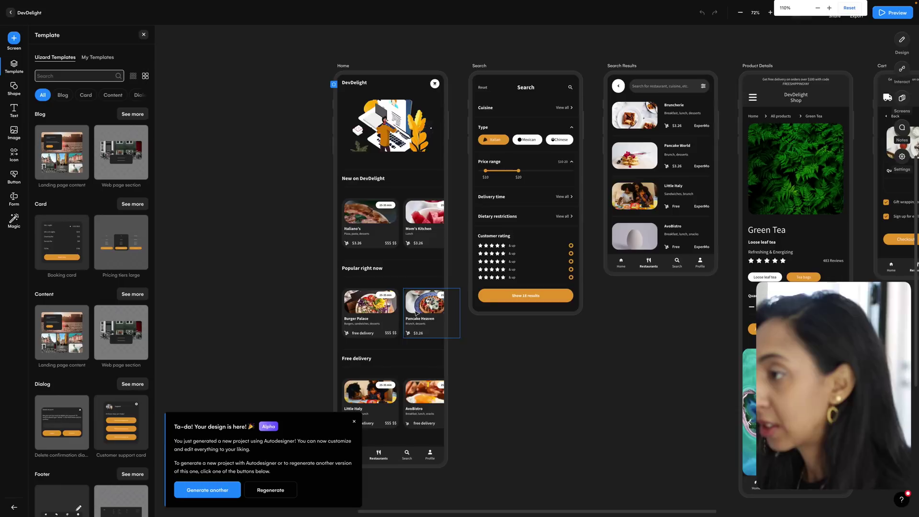
left_click(350, 252)
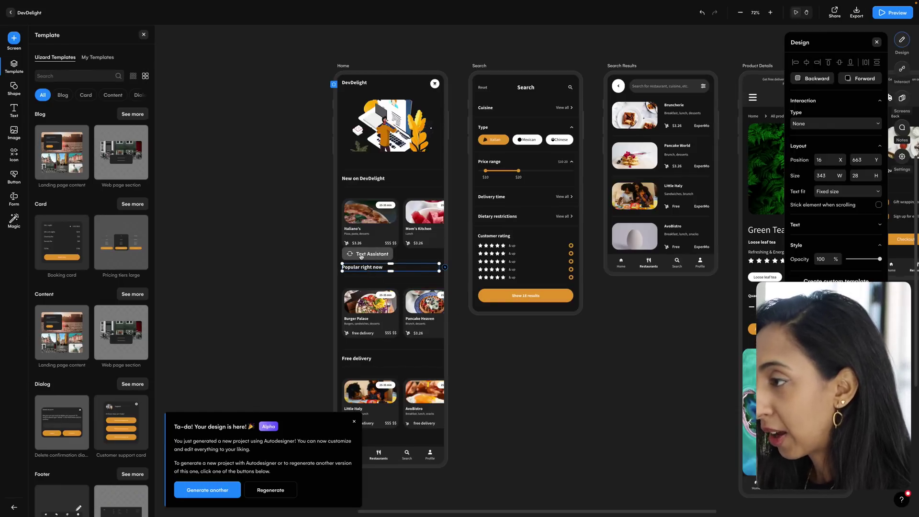
Step: Use Text Assistant to replace the Popular right now heading with 'Trending Italian Eateries'
left_click(366, 255)
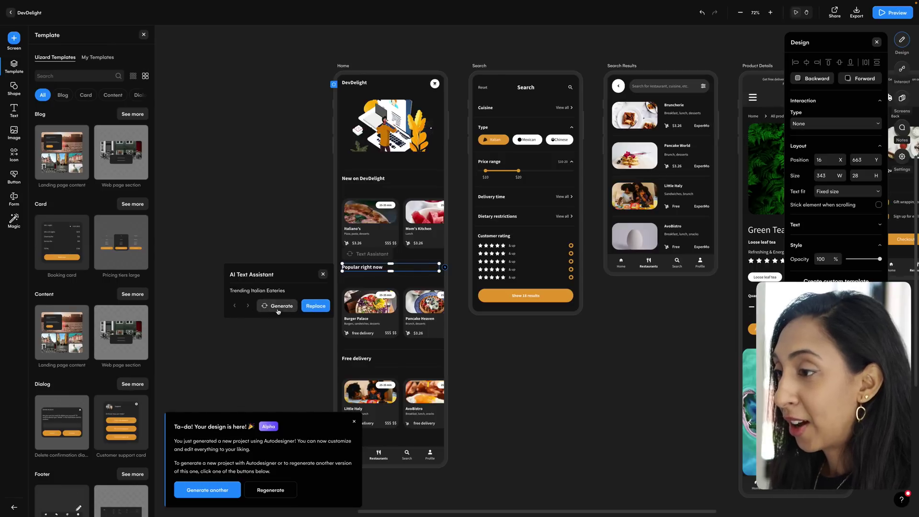
left_click(314, 312)
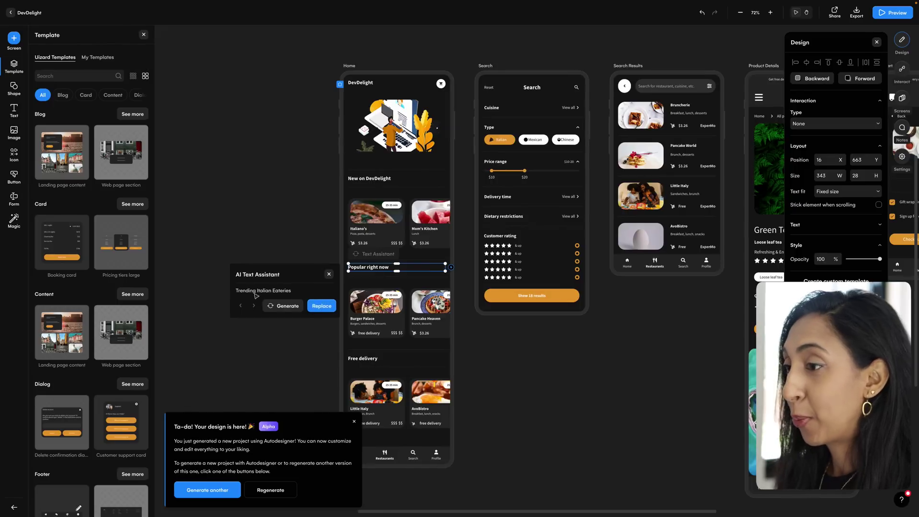
left_click(320, 306)
left_click(585, 363)
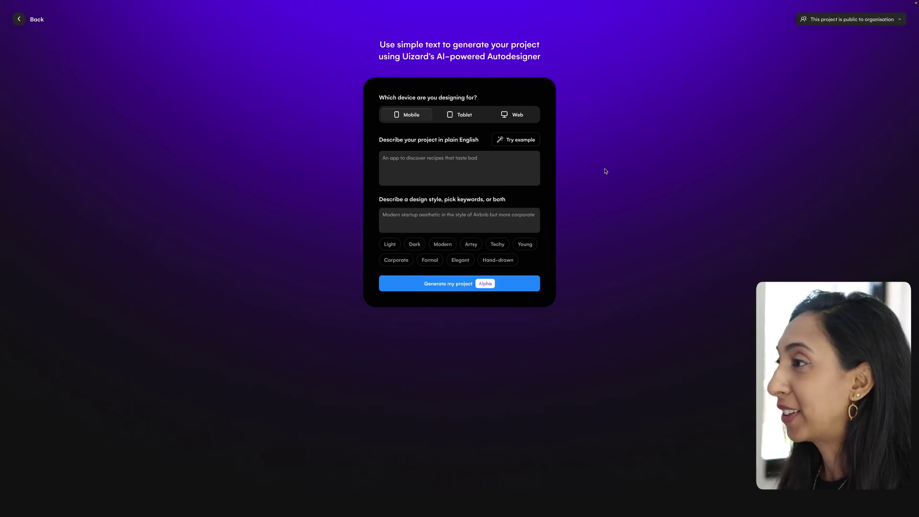
Step: Set up a Web project described as 'Website for podcaster to show their latest episodes, using the material design system'
left_click(522, 118)
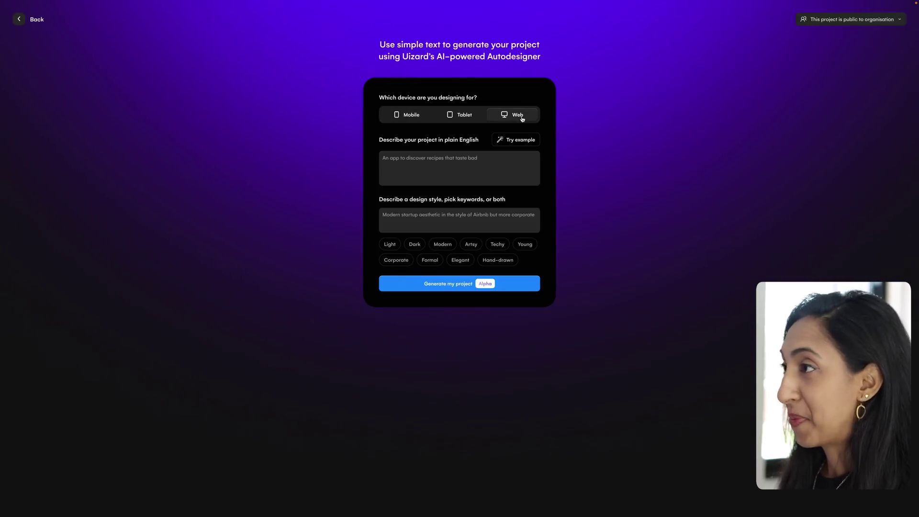
left_click(416, 173)
type("W")
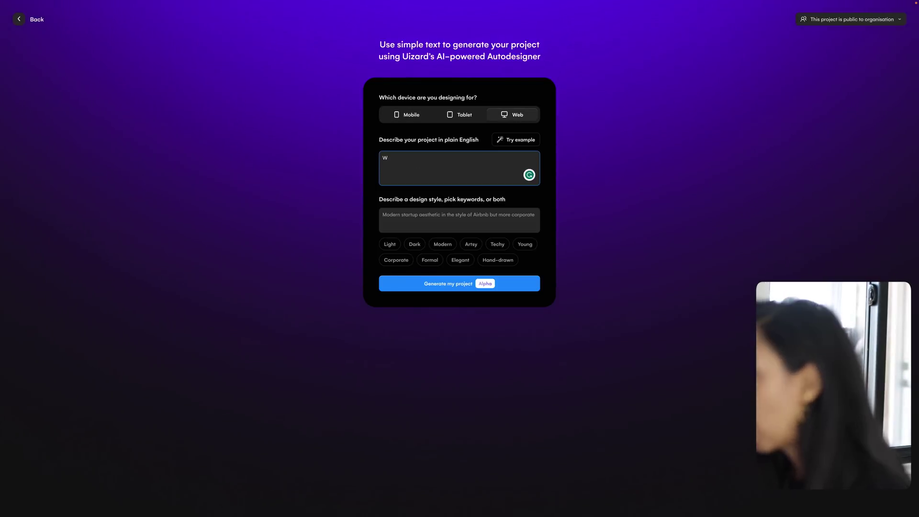
type("ebsite for pod")
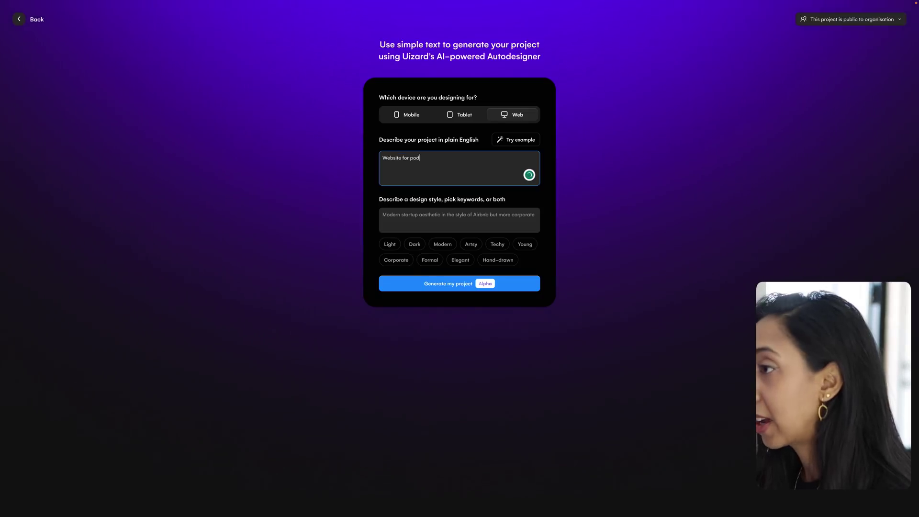
type("caster to show")
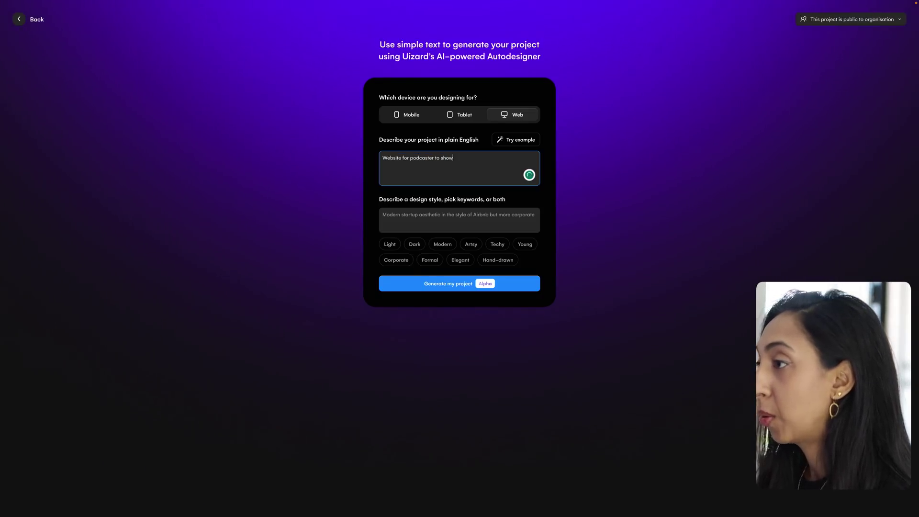
type(" their latest epi")
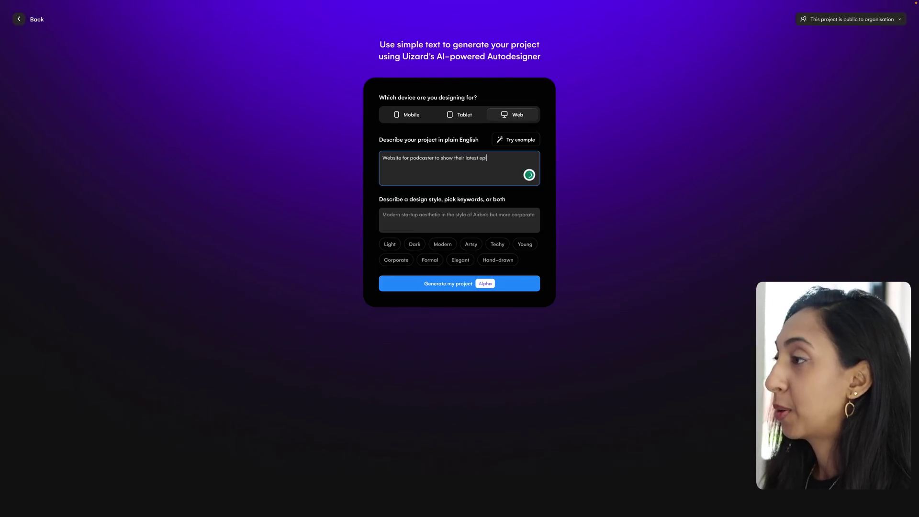
type("sodes, using the")
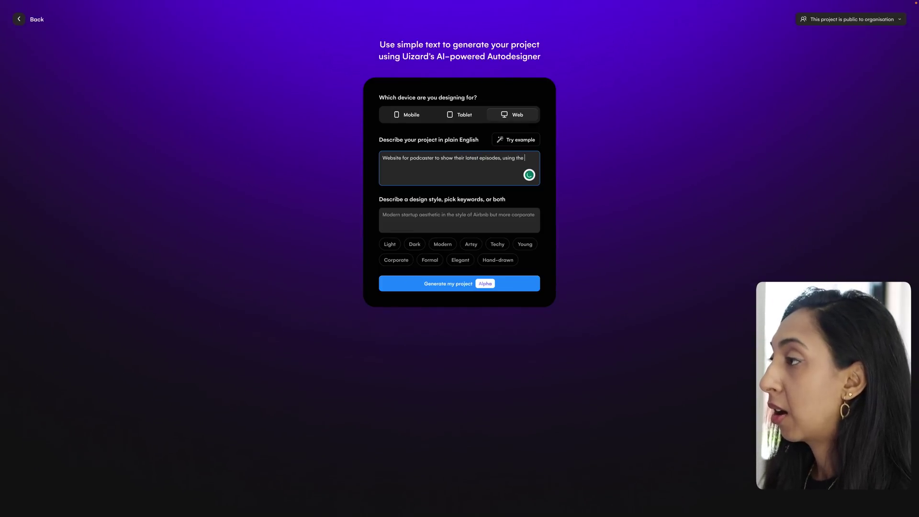
type(" material design")
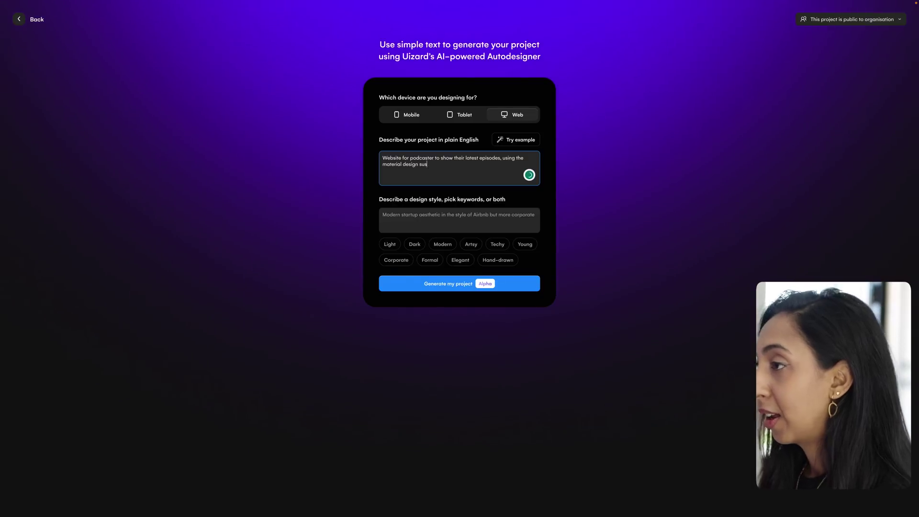
type(" systems")
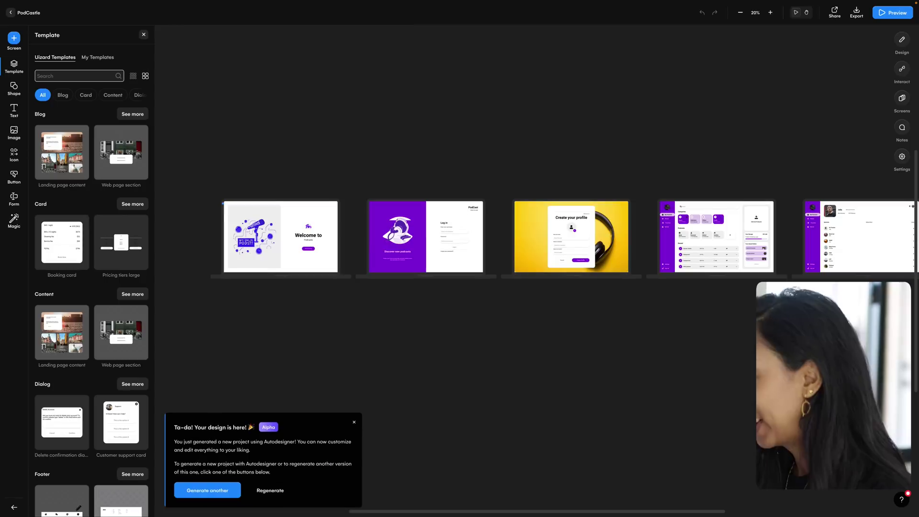
key("ctrl+plus")
key("ctrl+plus")
key("ctrl+plus")
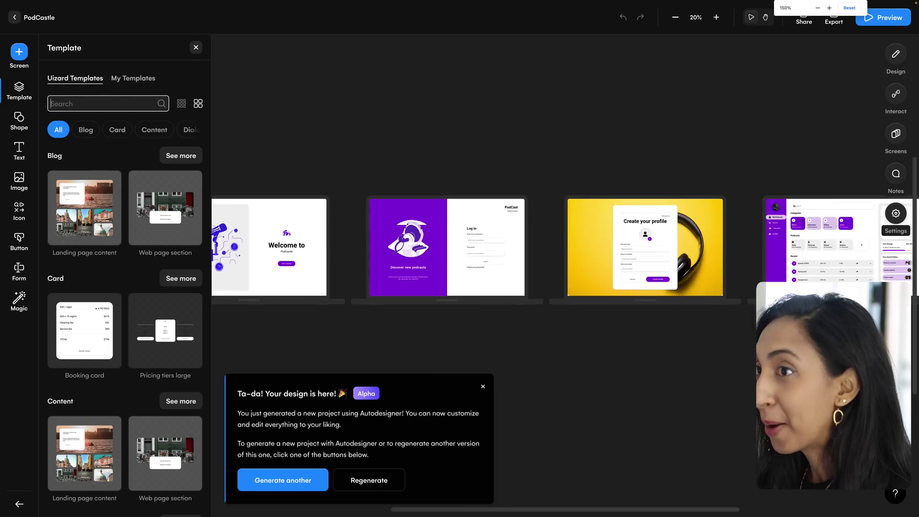
Step: Zoom and scroll through PodCastle's Welcome, Login, Onboarding, Home and Profile screens
key("ctrl+0")
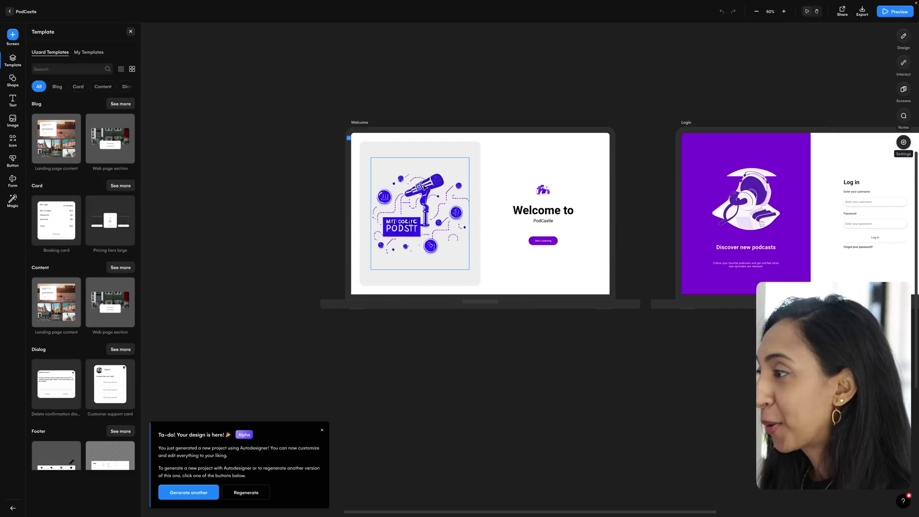
scroll(539, 242, "right", 10)
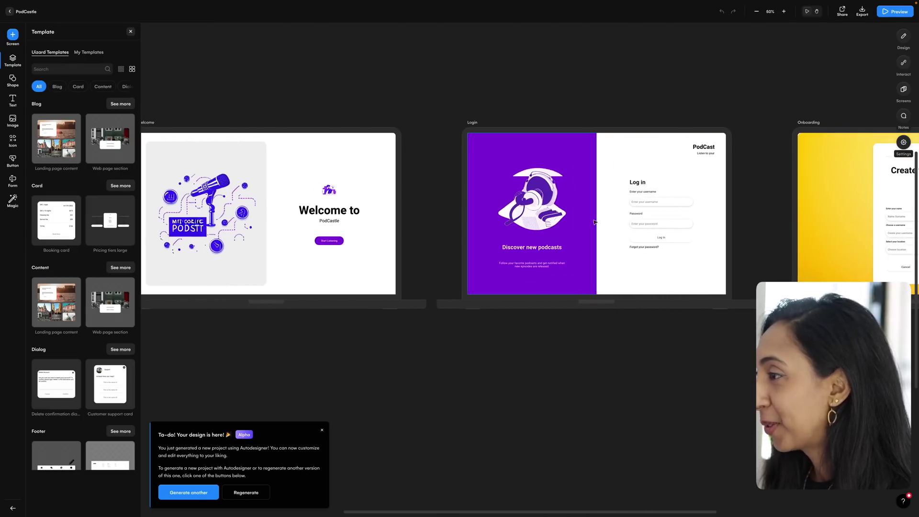
scroll(521, 209, "right", 10)
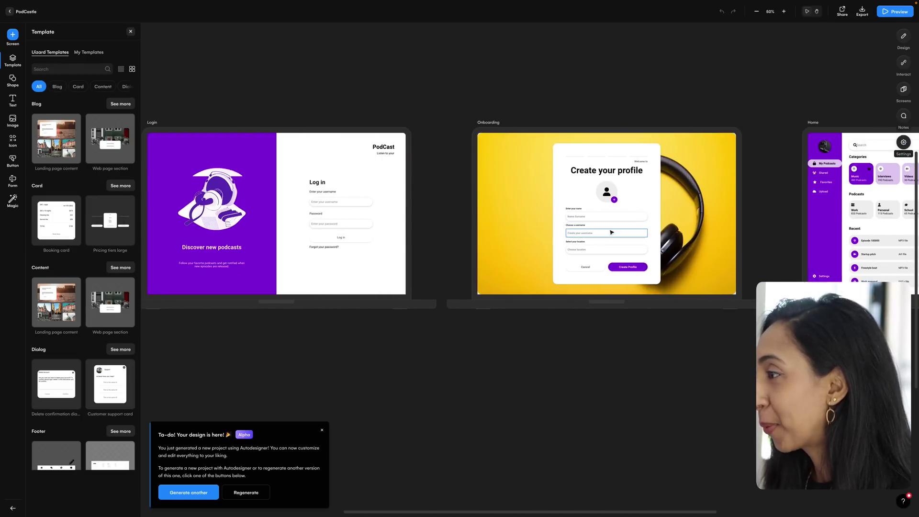
scroll(621, 178, "down", 1)
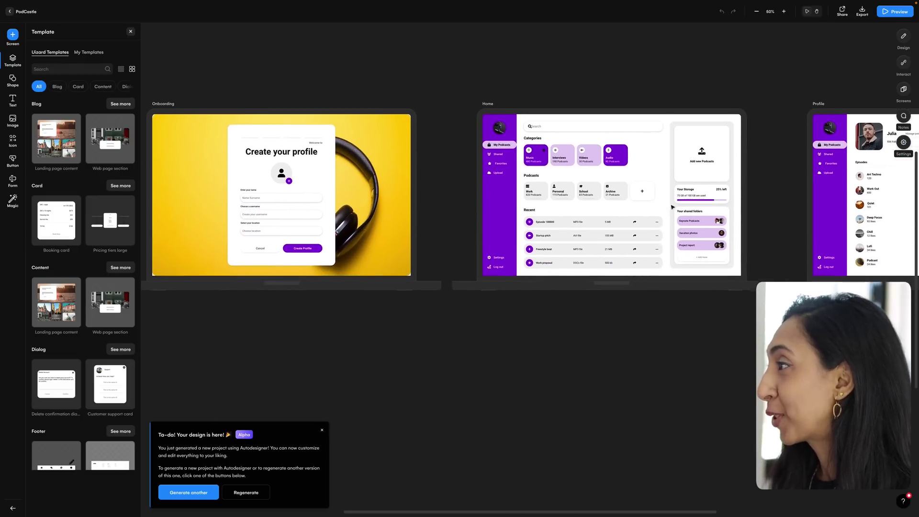
scroll(722, 107, "up", 2)
left_click(783, 11)
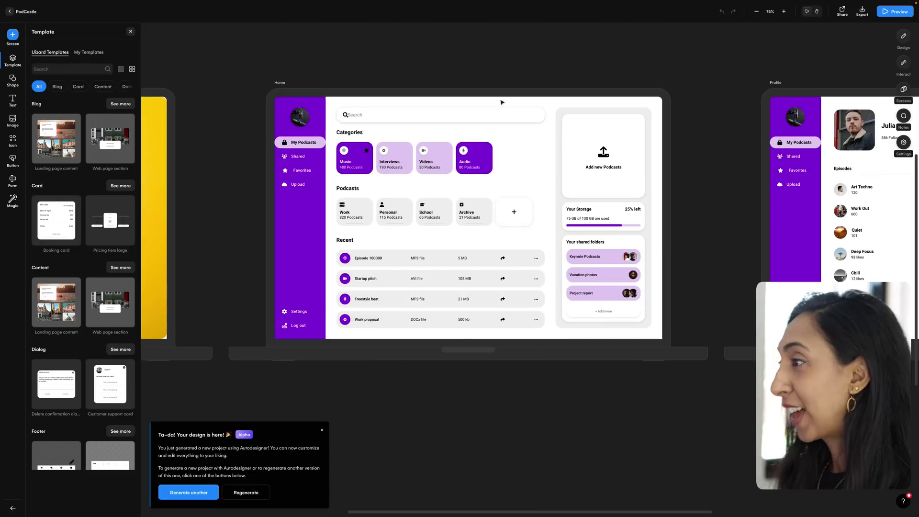
scroll(502, 102, "right", 8)
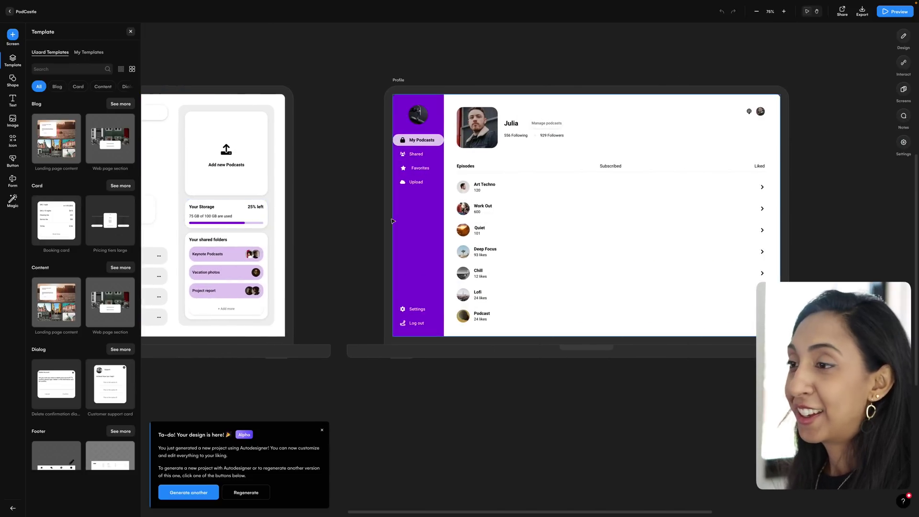
scroll(391, 221, "left", 8)
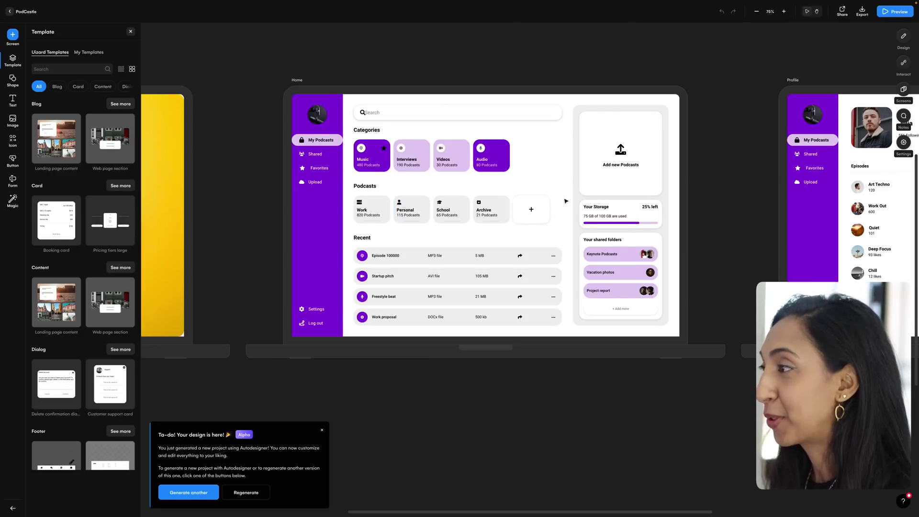
scroll(566, 200, "right", 1)
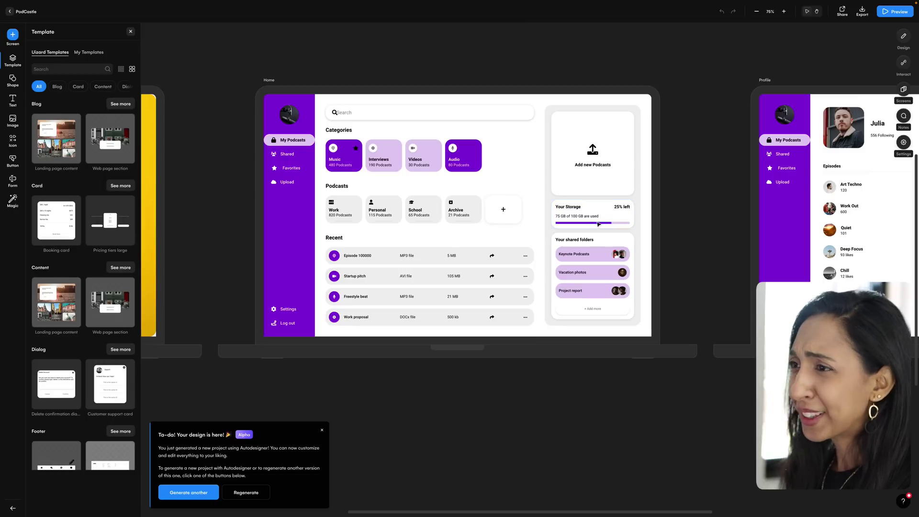
scroll(598, 223, "right", 10)
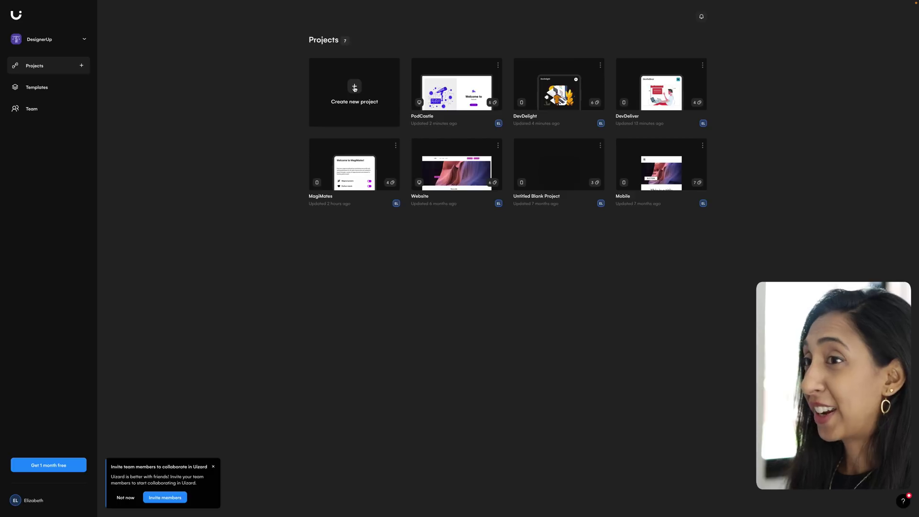
Step: Start a new meditation-site project, then switch Wireframe Mode off to see MindfulMente's full tablet design
left_click(354, 88)
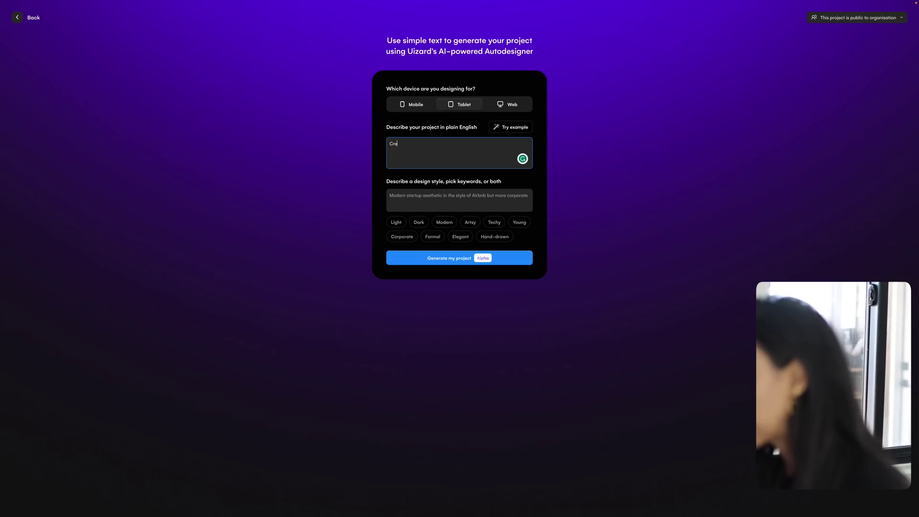
type("ate a meditation site")
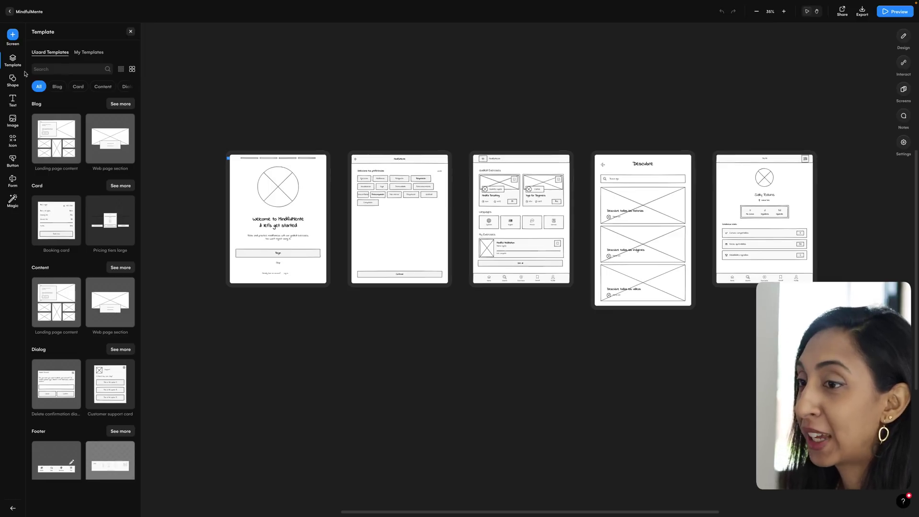
left_click(13, 203)
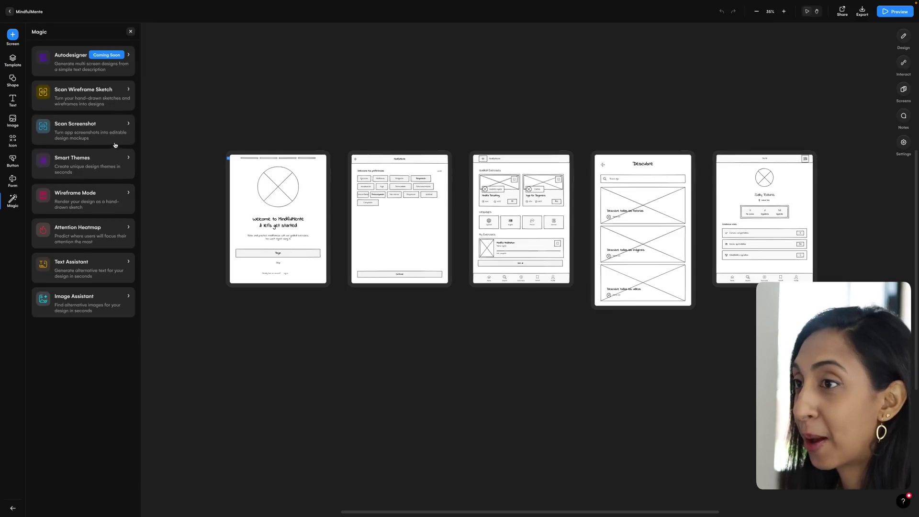
left_click(116, 204)
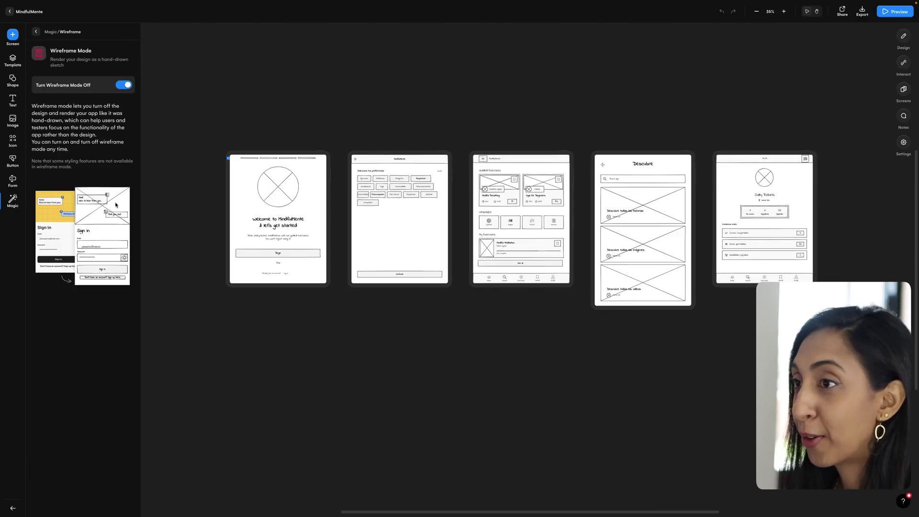
left_click(121, 85)
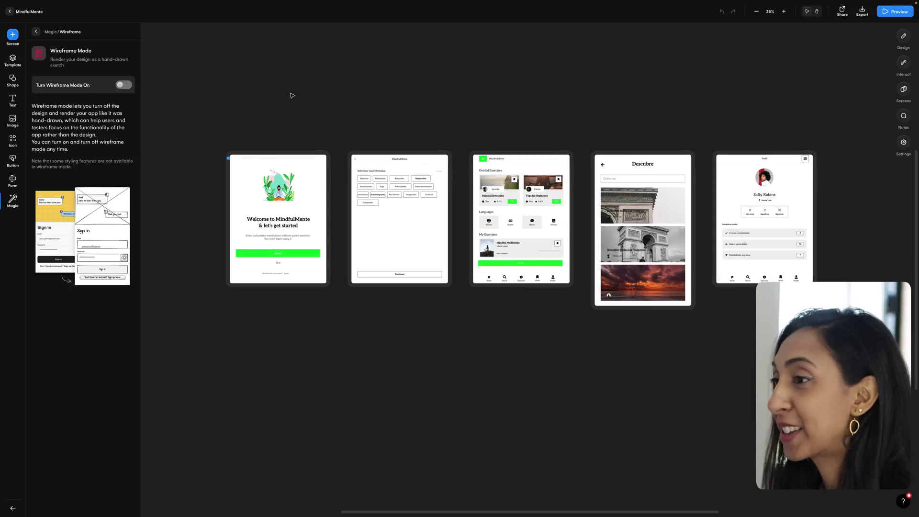
key("ctrl+equal")
scroll(292, 94, "left", 3)
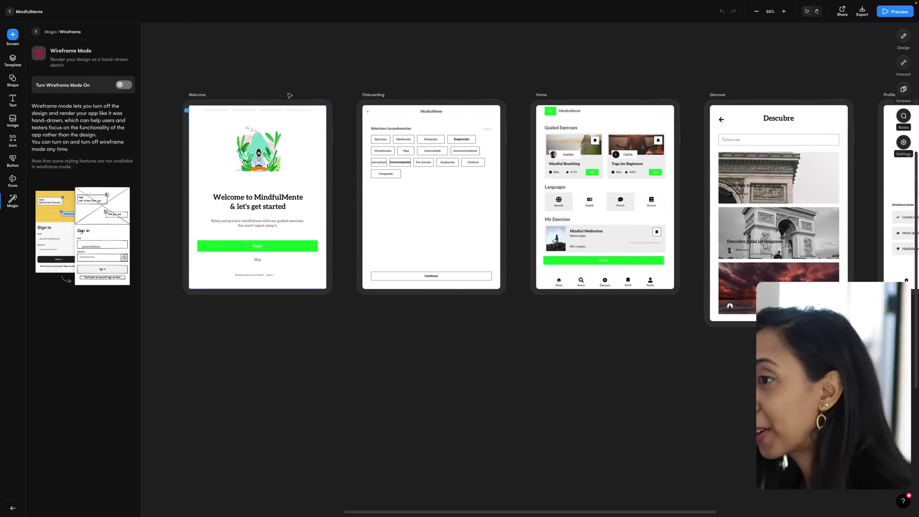
scroll(781, 175, "up", 2)
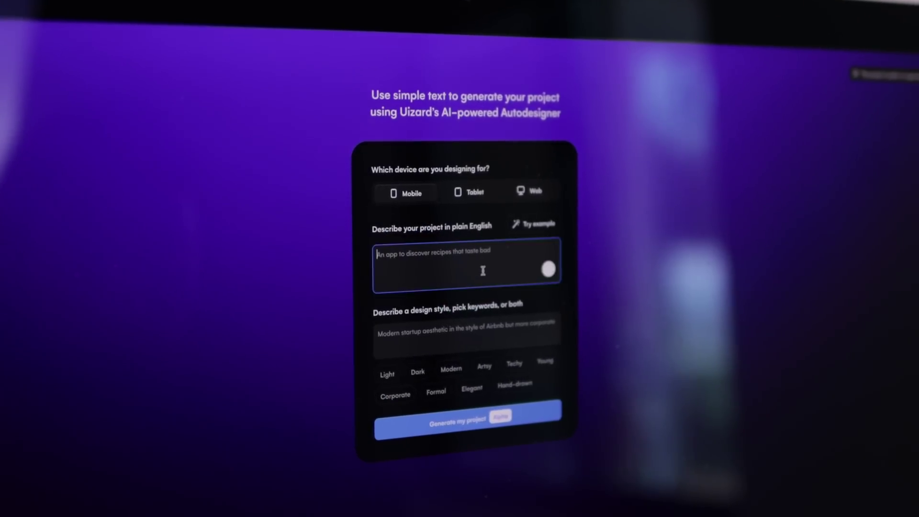
Step: Enter 'design a mobile app for medita' as the Autodesigner project description
type("design a m")
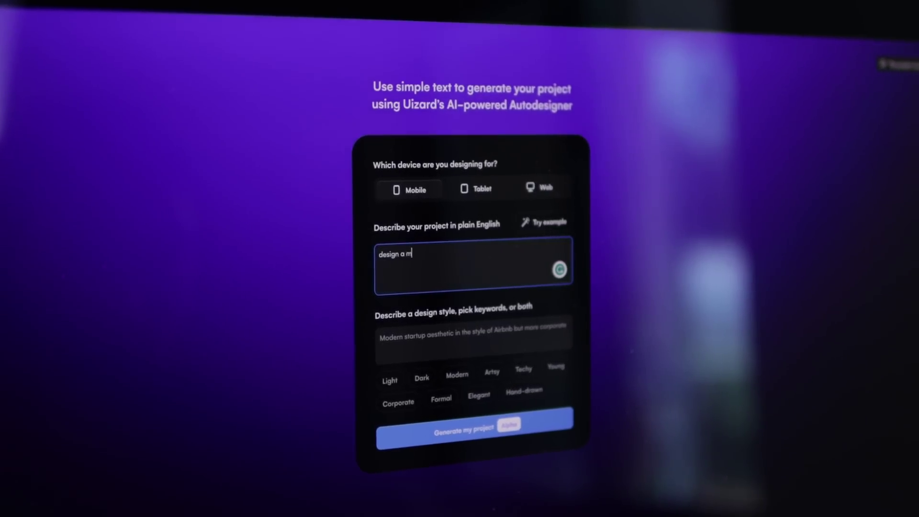
type("obile app for me")
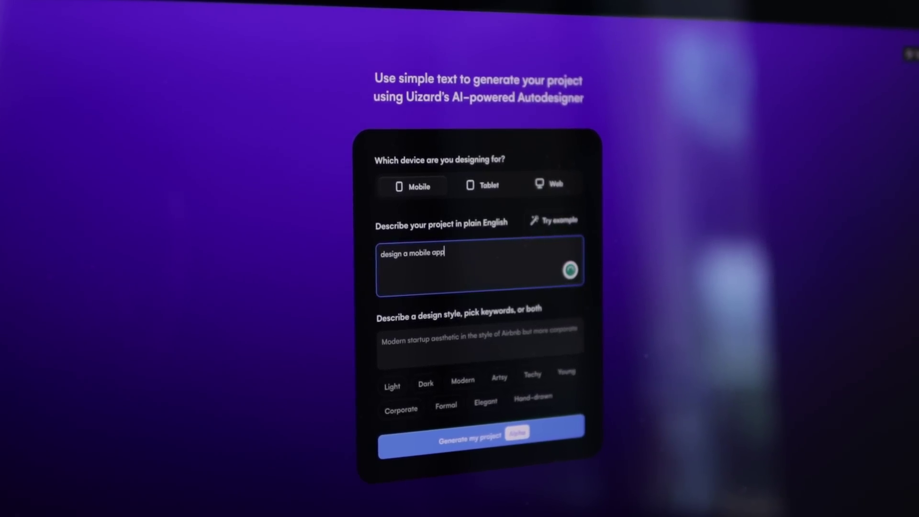
type("dita")
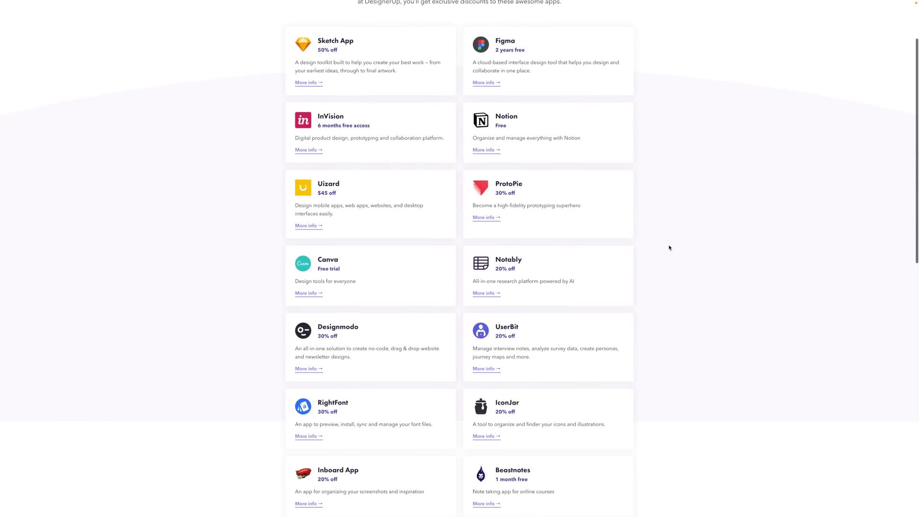
scroll(320, 168, "up", 3)
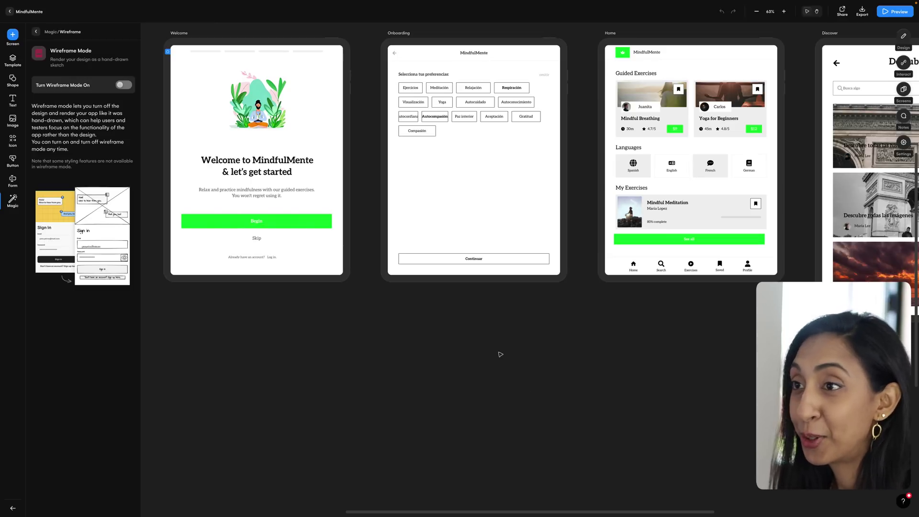
Step: Import the selected example hand-drawn sketch via Scan Wireframe Sketch as a New Screen beside Profile
left_click(12, 206)
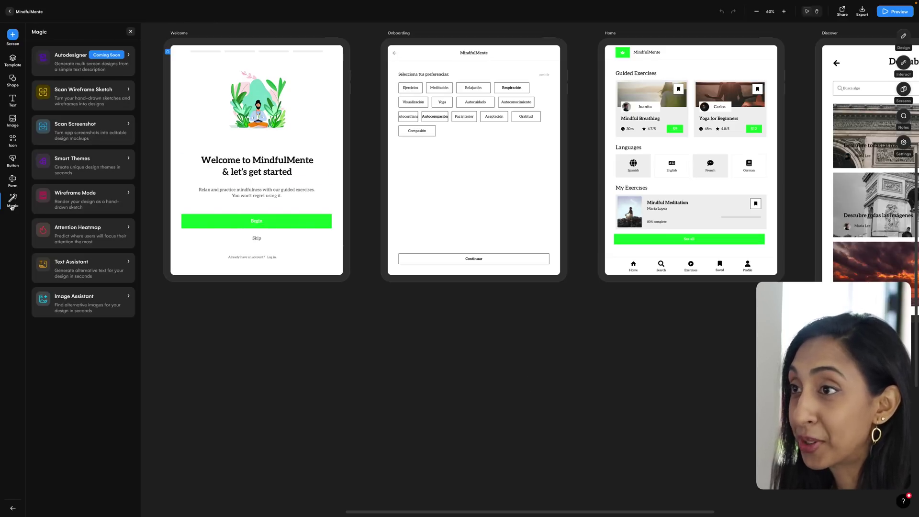
left_click(110, 101)
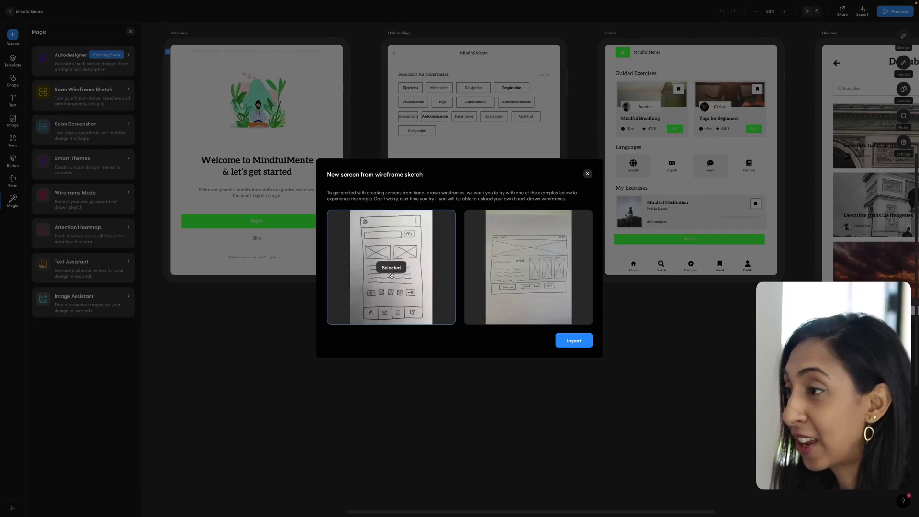
left_click(582, 343)
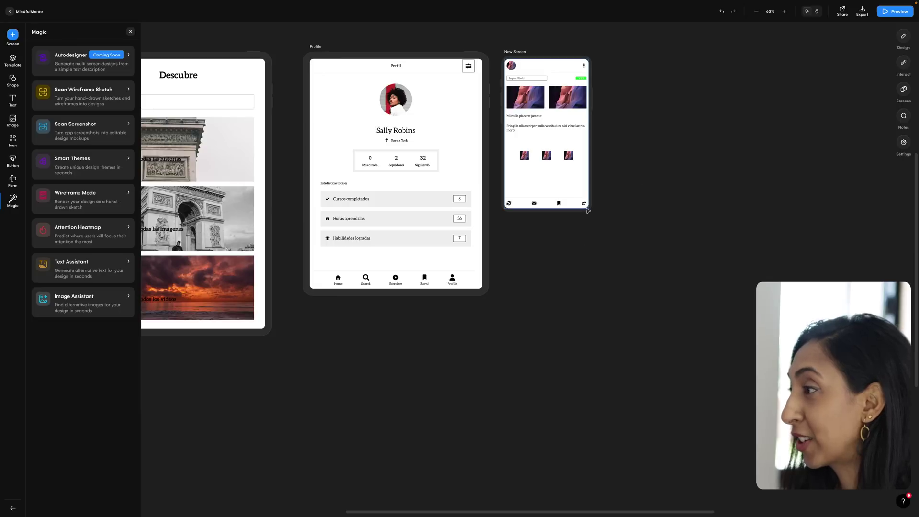
left_click(519, 52)
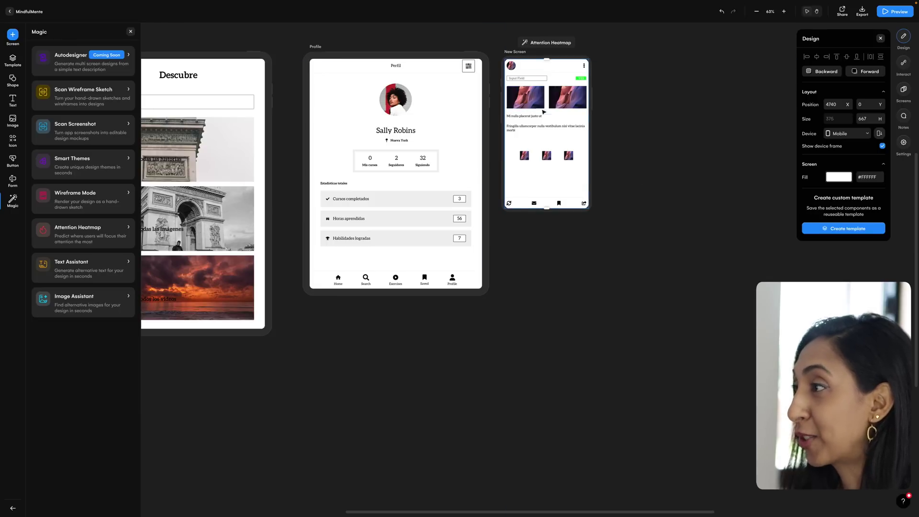
left_click(646, 121)
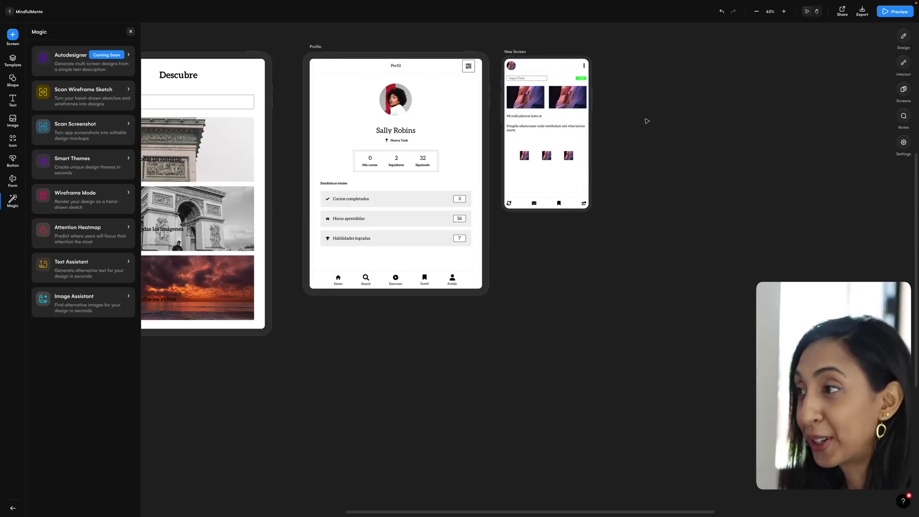